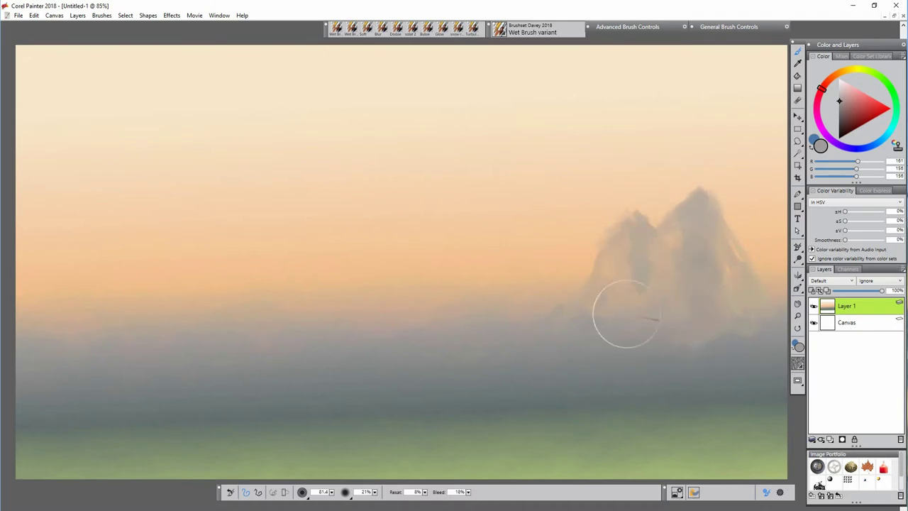
Step: Block in hazy grey and tan rock peaks on the left half, then paint pale peach mountains in the distance behind them
{"action": "mouse_move", "coordinate": [403, 326]}
{"action": "left_mouse_down"}
{"action": "mouse_move", "coordinate": [234, 292]}
{"action": "mouse_move", "coordinate": [255, 291]}
{"action": "mouse_move", "coordinate": [241, 249]}
{"action": "mouse_move", "coordinate": [286, 297]}
{"action": "mouse_move", "coordinate": [120, 297]}
{"action": "mouse_move", "coordinate": [100, 307]}
{"action": "mouse_move", "coordinate": [145, 302]}
{"action": "left_mouse_up"}
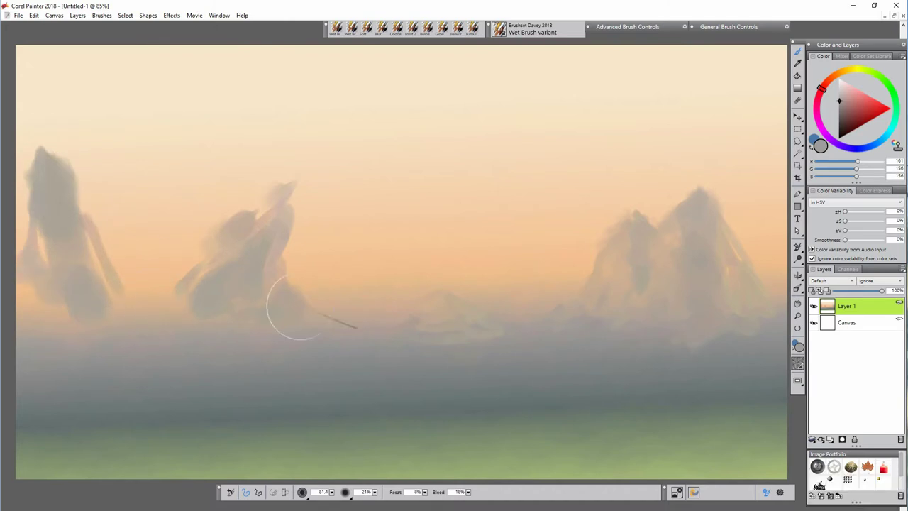
{"action": "left_click", "coordinate": [301, 310], "text": "alt"}
{"action": "mouse_move", "coordinate": [79, 151]}
{"action": "left_mouse_down"}
{"action": "mouse_move", "coordinate": [82, 271]}
{"action": "mouse_move", "coordinate": [66, 177]}
{"action": "mouse_move", "coordinate": [157, 256]}
{"action": "mouse_move", "coordinate": [162, 204]}
{"action": "mouse_move", "coordinate": [119, 260]}
{"action": "mouse_move", "coordinate": [39, 288]}
{"action": "mouse_move", "coordinate": [117, 325]}
{"action": "left_mouse_up"}
{"action": "left_click", "coordinate": [301, 225], "text": "alt"}
{"action": "mouse_move", "coordinate": [264, 241]}
{"action": "left_mouse_down"}
{"action": "mouse_move", "coordinate": [213, 232]}
{"action": "mouse_move", "coordinate": [213, 209]}
{"action": "mouse_move", "coordinate": [351, 219]}
{"action": "mouse_move", "coordinate": [337, 201]}
{"action": "mouse_move", "coordinate": [364, 191]}
{"action": "mouse_move", "coordinate": [363, 208]}
{"action": "mouse_move", "coordinate": [326, 248]}
{"action": "mouse_move", "coordinate": [403, 288]}
{"action": "left_mouse_up"}
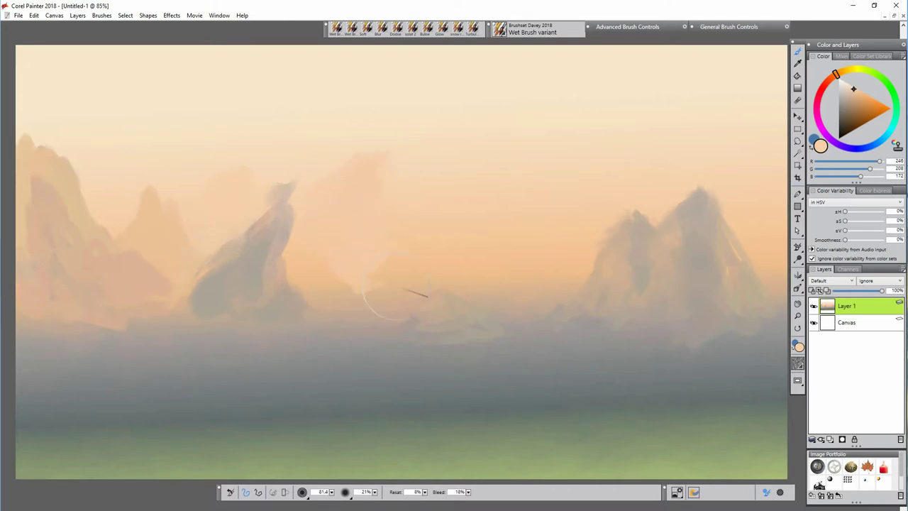
{"action": "mouse_move", "coordinate": [605, 205]}
{"action": "left_mouse_down"}
{"action": "mouse_move", "coordinate": [697, 151]}
{"action": "mouse_move", "coordinate": [688, 136]}
{"action": "mouse_move", "coordinate": [796, 131]}
{"action": "mouse_move", "coordinate": [699, 203]}
{"action": "left_mouse_up"}
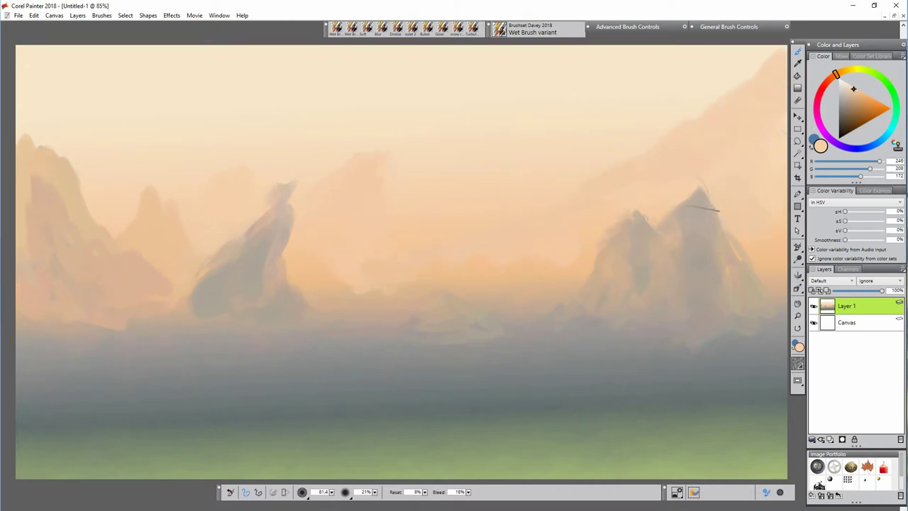
Step: Break up the flat plain with muted grey-brown strokes below the horizon and grey-green strokes across the green foreground
{"action": "left_click", "coordinate": [269, 307], "text": "alt"}
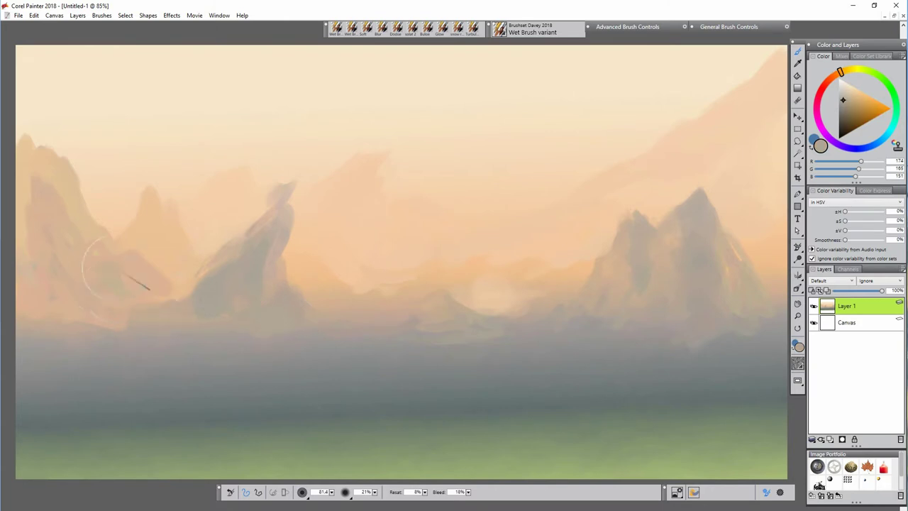
{"action": "mouse_move", "coordinate": [424, 343]}
{"action": "left_mouse_down"}
{"action": "mouse_move", "coordinate": [347, 358]}
{"action": "mouse_move", "coordinate": [481, 338]}
{"action": "mouse_move", "coordinate": [346, 284]}
{"action": "mouse_move", "coordinate": [357, 340]}
{"action": "left_mouse_up"}
{"action": "mouse_move", "coordinate": [507, 334]}
{"action": "left_mouse_down"}
{"action": "mouse_move", "coordinate": [543, 360]}
{"action": "mouse_move", "coordinate": [636, 338]}
{"action": "mouse_move", "coordinate": [594, 400]}
{"action": "left_mouse_up"}
{"action": "left_click", "coordinate": [469, 424], "text": "alt"}
{"action": "mouse_move", "coordinate": [463, 425]}
{"action": "left_mouse_down"}
{"action": "mouse_move", "coordinate": [444, 439]}
{"action": "mouse_move", "coordinate": [594, 440]}
{"action": "left_mouse_up"}
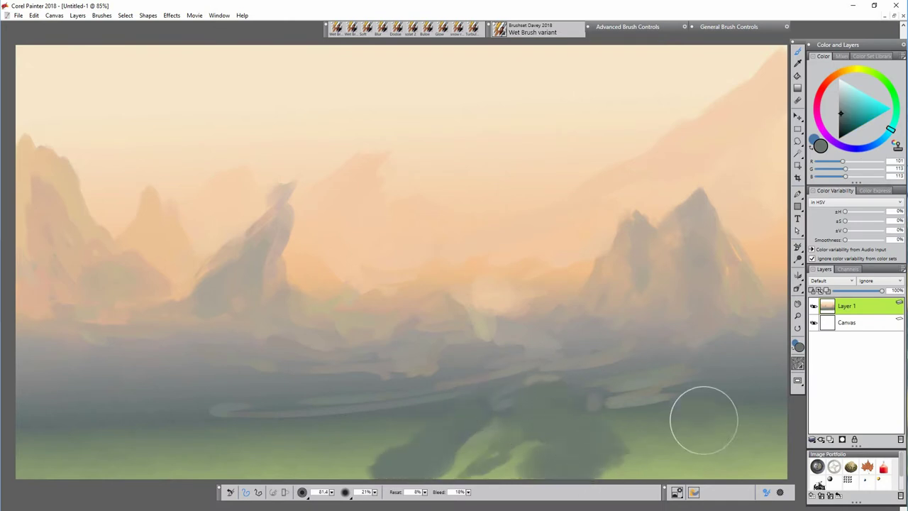
Step: Paint dark teal rock silhouettes along the foreground at the left, centre and right
{"action": "left_click", "coordinate": [715, 445], "text": "alt"}
{"action": "mouse_move", "coordinate": [703, 419]}
{"action": "left_mouse_down"}
{"action": "mouse_move", "coordinate": [715, 445]}
{"action": "mouse_move", "coordinate": [780, 394]}
{"action": "mouse_move", "coordinate": [624, 471]}
{"action": "mouse_move", "coordinate": [227, 433]}
{"action": "mouse_move", "coordinate": [235, 460]}
{"action": "mouse_move", "coordinate": [71, 460]}
{"action": "mouse_move", "coordinate": [78, 507]}
{"action": "mouse_move", "coordinate": [220, 394]}
{"action": "left_mouse_up"}
{"action": "mouse_move", "coordinate": [312, 469]}
{"action": "left_mouse_down"}
{"action": "mouse_move", "coordinate": [444, 465]}
{"action": "mouse_move", "coordinate": [324, 427]}
{"action": "left_mouse_up"}
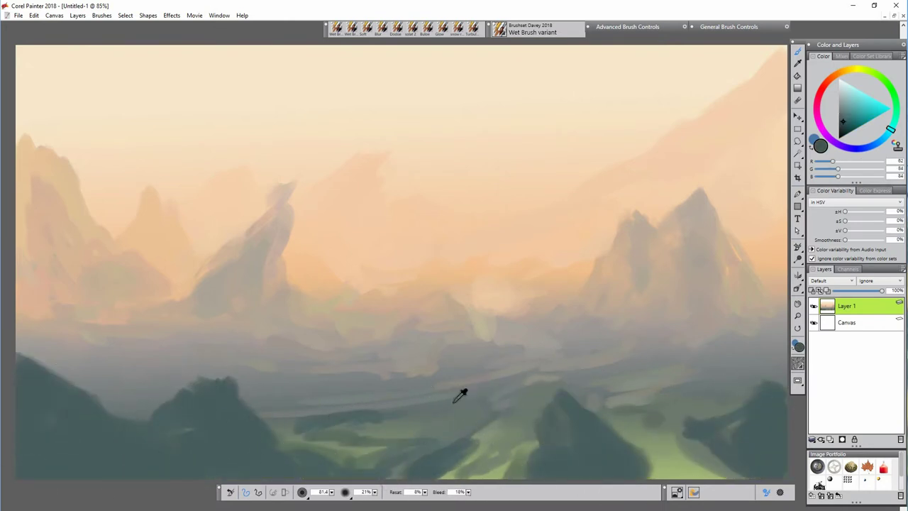
Step: Texture the grassy plain with green and slate strokes and build a dark ridge rising toward the right edge
{"action": "left_click", "coordinate": [454, 401], "text": "alt"}
{"action": "mouse_move", "coordinate": [391, 418]}
{"action": "left_mouse_down"}
{"action": "mouse_move", "coordinate": [453, 399]}
{"action": "mouse_move", "coordinate": [275, 424]}
{"action": "mouse_move", "coordinate": [420, 426]}
{"action": "mouse_move", "coordinate": [473, 394]}
{"action": "mouse_move", "coordinate": [642, 355]}
{"action": "mouse_move", "coordinate": [642, 395]}
{"action": "mouse_move", "coordinate": [747, 328]}
{"action": "mouse_move", "coordinate": [759, 369]}
{"action": "mouse_move", "coordinate": [719, 470]}
{"action": "mouse_move", "coordinate": [648, 403]}
{"action": "mouse_move", "coordinate": [570, 418]}
{"action": "mouse_move", "coordinate": [276, 426]}
{"action": "mouse_move", "coordinate": [254, 406]}
{"action": "mouse_move", "coordinate": [355, 378]}
{"action": "mouse_move", "coordinate": [176, 371]}
{"action": "mouse_move", "coordinate": [77, 351]}
{"action": "mouse_move", "coordinate": [169, 347]}
{"action": "mouse_move", "coordinate": [252, 325]}
{"action": "mouse_move", "coordinate": [368, 357]}
{"action": "mouse_move", "coordinate": [398, 397]}
{"action": "mouse_move", "coordinate": [290, 422]}
{"action": "mouse_move", "coordinate": [256, 410]}
{"action": "mouse_move", "coordinate": [242, 399]}
{"action": "mouse_move", "coordinate": [448, 390]}
{"action": "mouse_move", "coordinate": [396, 410]}
{"action": "mouse_move", "coordinate": [397, 445]}
{"action": "mouse_move", "coordinate": [522, 401]}
{"action": "mouse_move", "coordinate": [561, 469]}
{"action": "mouse_move", "coordinate": [577, 403]}
{"action": "mouse_move", "coordinate": [603, 452]}
{"action": "mouse_move", "coordinate": [581, 447]}
{"action": "mouse_move", "coordinate": [603, 469]}
{"action": "mouse_move", "coordinate": [494, 479]}
{"action": "mouse_move", "coordinate": [451, 469]}
{"action": "mouse_move", "coordinate": [462, 435]}
{"action": "mouse_move", "coordinate": [403, 475]}
{"action": "mouse_move", "coordinate": [423, 424]}
{"action": "mouse_move", "coordinate": [440, 420]}
{"action": "mouse_move", "coordinate": [376, 435]}
{"action": "mouse_move", "coordinate": [106, 446]}
{"action": "mouse_move", "coordinate": [146, 474]}
{"action": "mouse_move", "coordinate": [133, 421]}
{"action": "mouse_move", "coordinate": [117, 420]}
{"action": "mouse_move", "coordinate": [114, 474]}
{"action": "left_mouse_up"}
{"action": "left_click", "coordinate": [689, 446], "text": "alt"}
{"action": "mouse_move", "coordinate": [653, 377]}
{"action": "left_mouse_down"}
{"action": "mouse_move", "coordinate": [539, 411]}
{"action": "mouse_move", "coordinate": [594, 378]}
{"action": "left_mouse_up"}
Step: Paint light green grass patches in the distant valley and a grey rocky peak in the centre of the midground
{"action": "left_click", "coordinate": [499, 342], "text": "alt"}
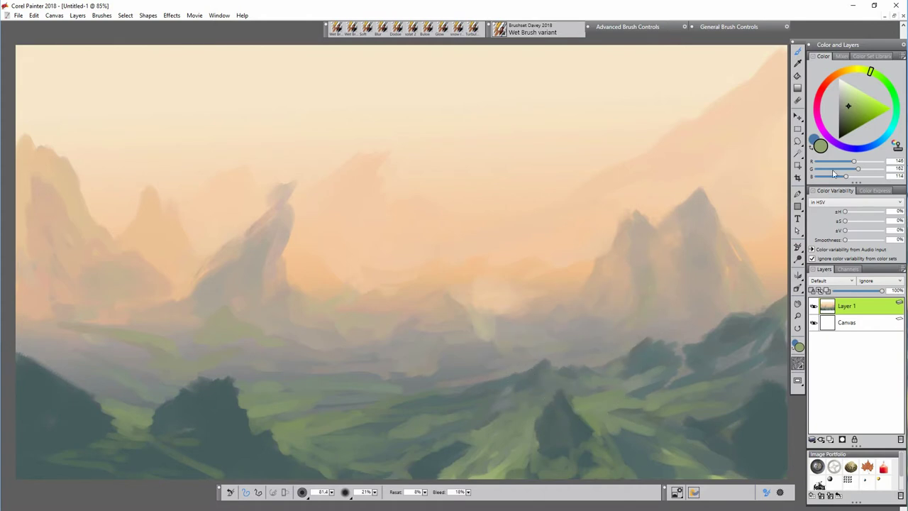
{"action": "mouse_move", "coordinate": [529, 352]}
{"action": "left_mouse_down"}
{"action": "mouse_move", "coordinate": [502, 325]}
{"action": "mouse_move", "coordinate": [535, 335]}
{"action": "mouse_move", "coordinate": [364, 320]}
{"action": "mouse_move", "coordinate": [388, 361]}
{"action": "mouse_move", "coordinate": [453, 311]}
{"action": "mouse_move", "coordinate": [298, 292]}
{"action": "left_mouse_up"}
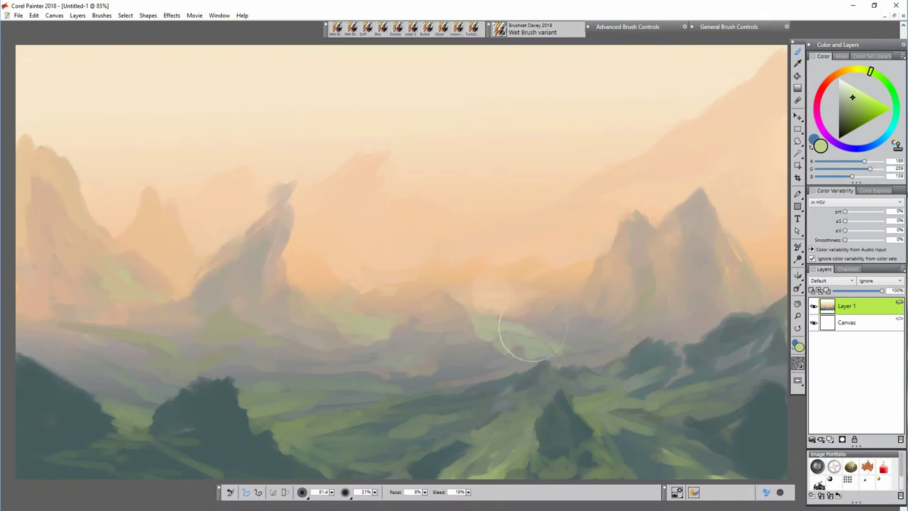
{"action": "left_click", "coordinate": [455, 383], "text": "alt"}
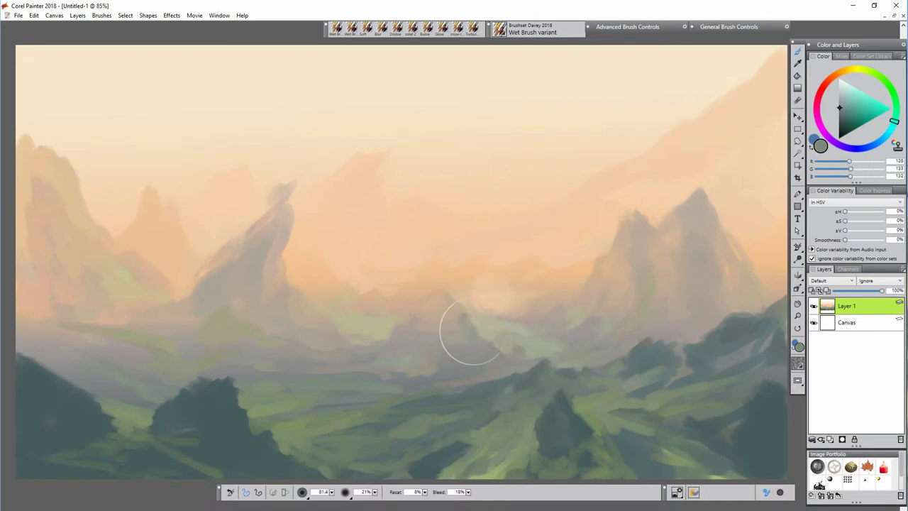
{"action": "mouse_move", "coordinate": [456, 346]}
{"action": "left_mouse_down"}
{"action": "mouse_move", "coordinate": [445, 295]}
{"action": "mouse_move", "coordinate": [422, 303]}
{"action": "mouse_move", "coordinate": [441, 287]}
{"action": "mouse_move", "coordinate": [462, 308]}
{"action": "mouse_move", "coordinate": [426, 332]}
{"action": "left_mouse_up"}
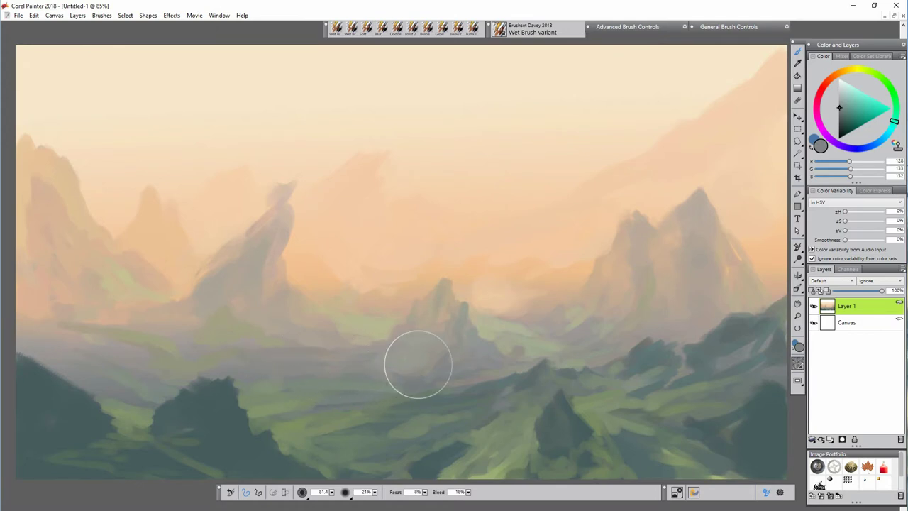
Step: Paint dark slate crags with sharper peaks along the ridge on the right side
{"action": "left_click", "coordinate": [642, 355], "text": "alt"}
{"action": "mouse_move", "coordinate": [627, 355]}
{"action": "left_mouse_down"}
{"action": "mouse_move", "coordinate": [642, 339]}
{"action": "mouse_move", "coordinate": [705, 338]}
{"action": "mouse_move", "coordinate": [770, 287]}
{"action": "mouse_move", "coordinate": [726, 332]}
{"action": "left_mouse_up"}
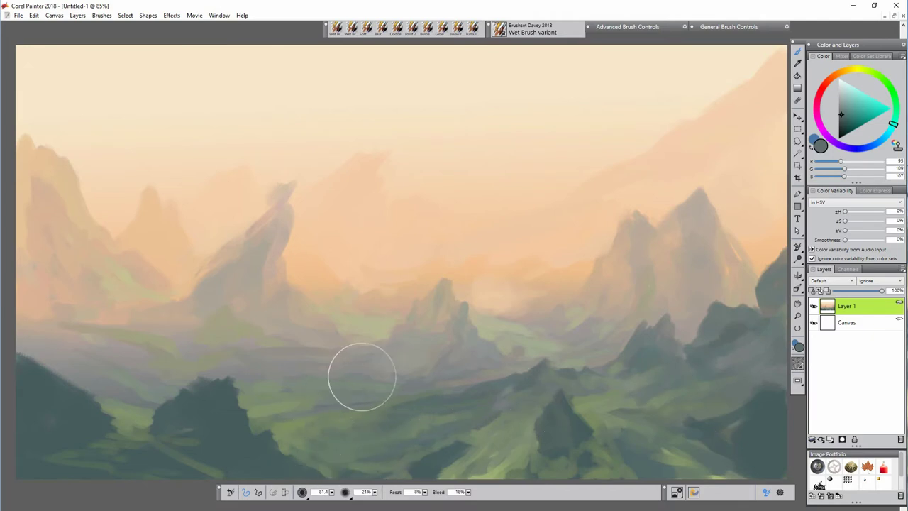
Step: Add small dark rocks and yellow-green highlights to the midground plain with a brush of size 17.2
{"action": "left_click_drag", "start_coordinate": [315, 391], "coordinate": [324, 392], "text": "ctrl+alt"}
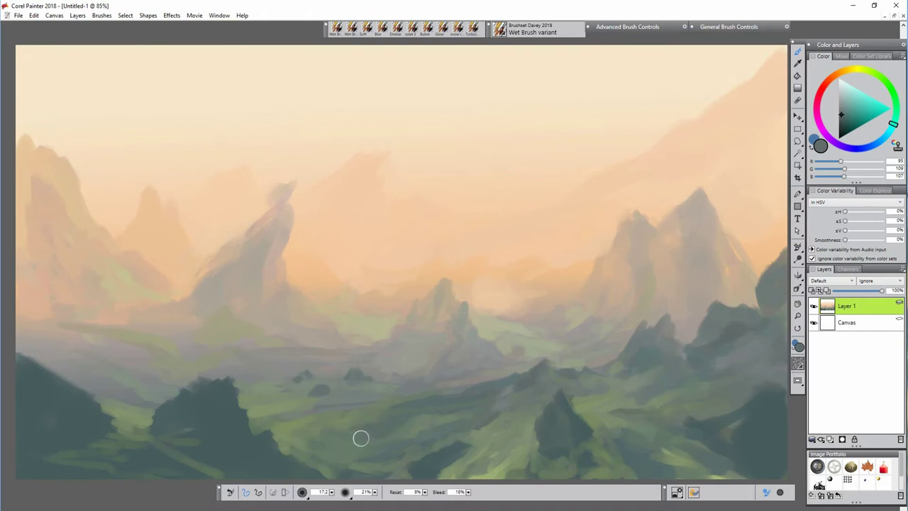
{"action": "left_click", "coordinate": [530, 459], "text": "alt"}
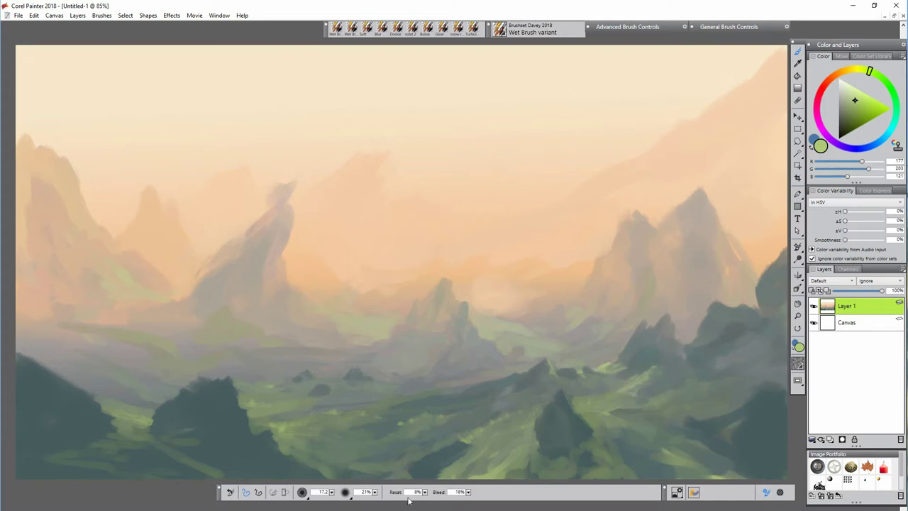
Step: Refine the twin peaks on the right with warm grey and tan strokes, using a brush size of 43.4
{"action": "key", "text": "]"}
{"action": "left_click", "coordinate": [719, 364], "text": "alt"}
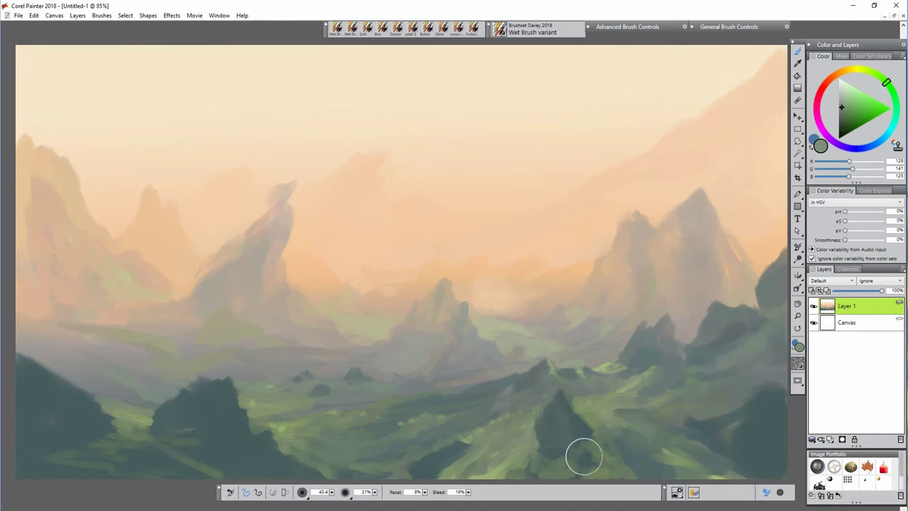
{"action": "left_click", "coordinate": [703, 203], "text": "alt"}
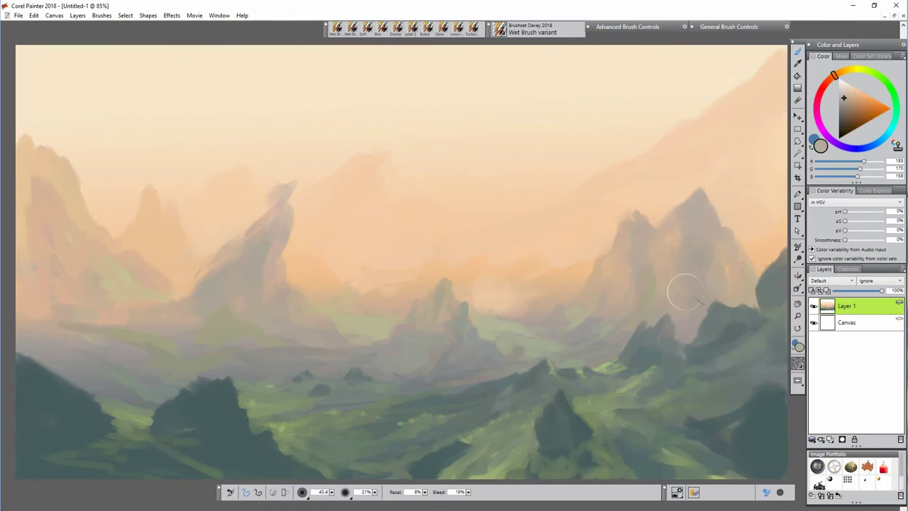
{"action": "mouse_move", "coordinate": [677, 343]}
{"action": "left_mouse_down"}
{"action": "mouse_move", "coordinate": [705, 300]}
{"action": "mouse_move", "coordinate": [749, 303]}
{"action": "mouse_move", "coordinate": [770, 331]}
{"action": "mouse_move", "coordinate": [766, 292]}
{"action": "mouse_move", "coordinate": [737, 306]}
{"action": "mouse_move", "coordinate": [748, 307]}
{"action": "left_mouse_up"}
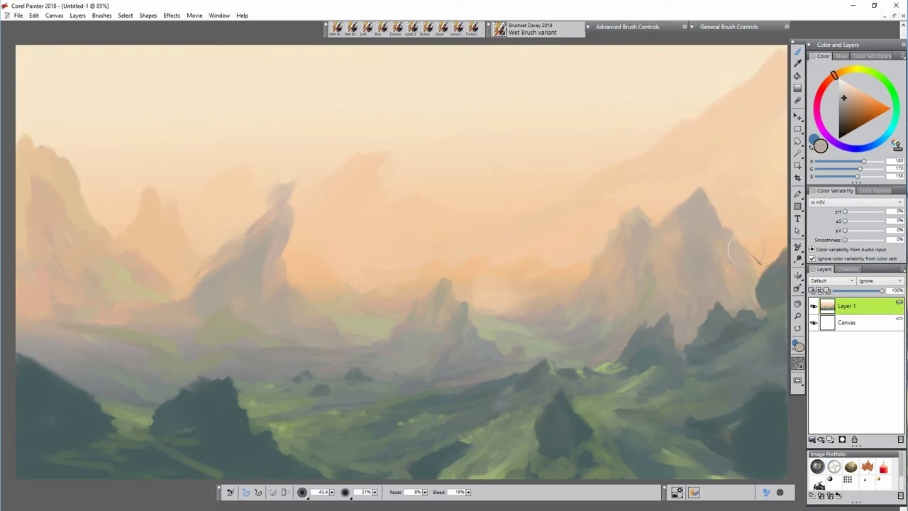
{"action": "left_click", "coordinate": [756, 269], "text": "alt"}
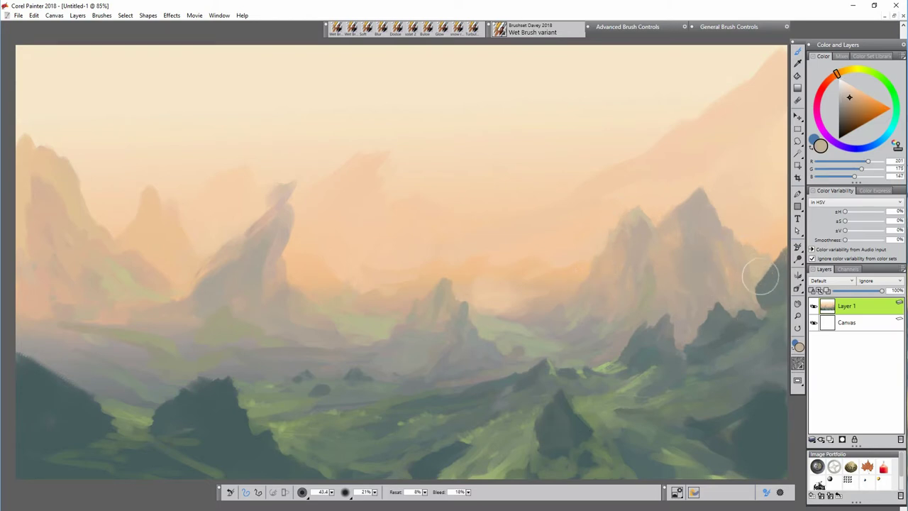
{"action": "left_click", "coordinate": [755, 277], "text": "alt"}
Step: Lay peach haze over the central horizon and add darker peach rock texture to the distant slope on the right
{"action": "left_click", "coordinate": [686, 226], "text": "alt"}
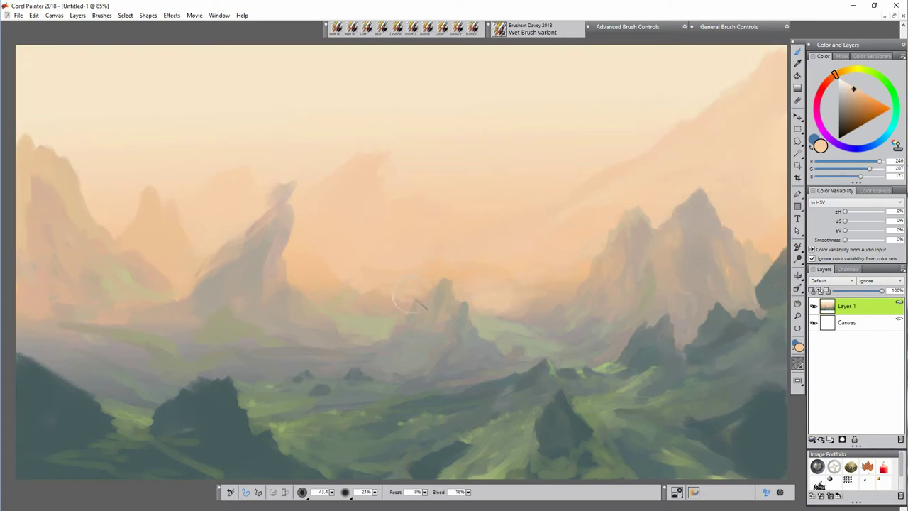
{"action": "left_click", "coordinate": [537, 293], "text": "alt"}
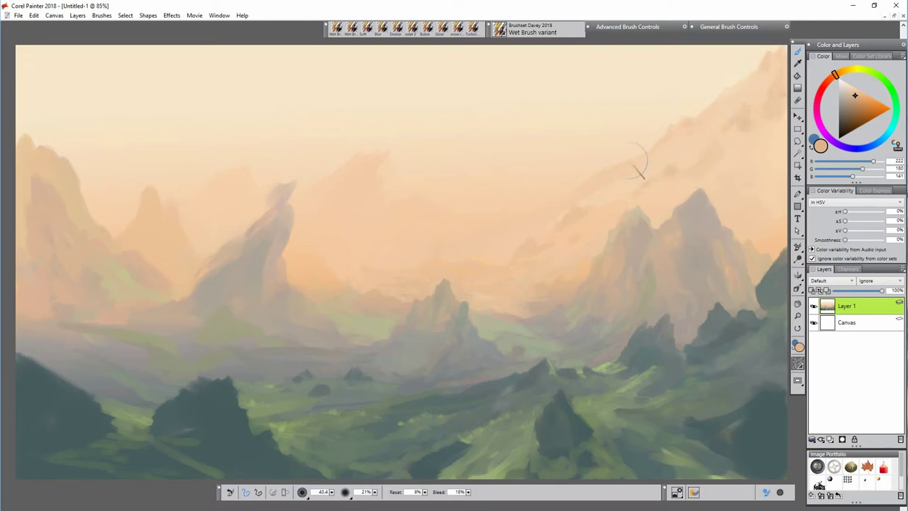
{"action": "left_click_drag", "start_coordinate": [776, 169], "coordinate": [772, 204]}
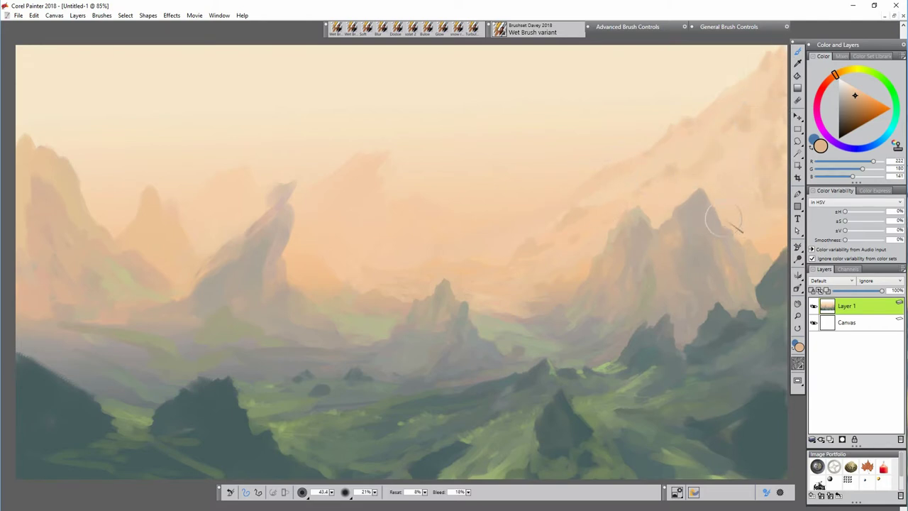
Step: Paint pale peach spires and a towering cliff in the left distance, and yellow-green grass at the foot of the leaning rock
{"action": "left_click", "coordinate": [430, 210], "text": "alt"}
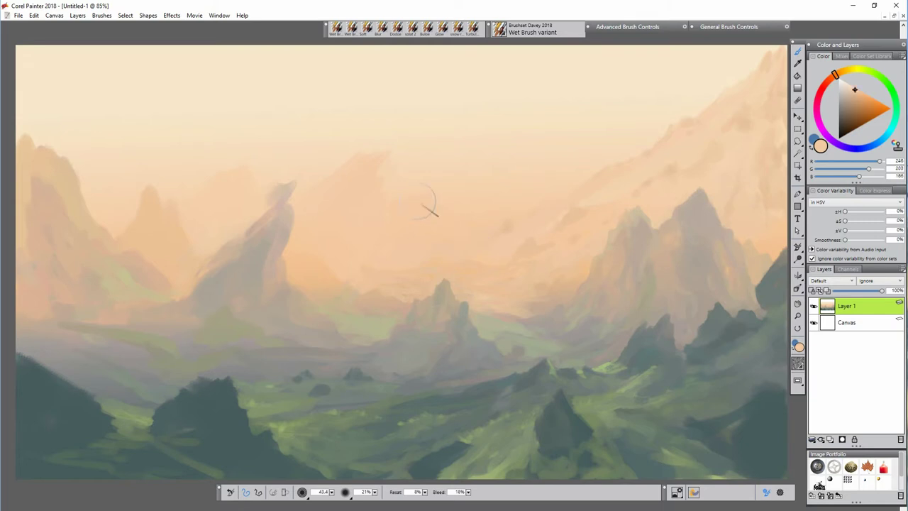
{"action": "mouse_move", "coordinate": [306, 252]}
{"action": "left_mouse_down"}
{"action": "mouse_move", "coordinate": [307, 202]}
{"action": "mouse_move", "coordinate": [251, 182]}
{"action": "mouse_move", "coordinate": [278, 206]}
{"action": "mouse_move", "coordinate": [303, 185]}
{"action": "left_mouse_up"}
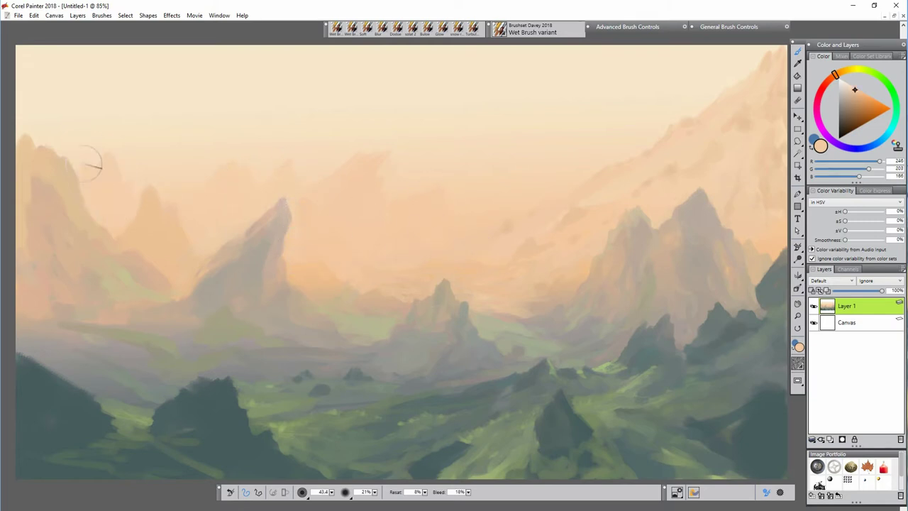
{"action": "left_click_drag", "start_coordinate": [89, 164], "coordinate": [149, 190]}
{"action": "mouse_move", "coordinate": [131, 152]}
{"action": "left_mouse_down"}
{"action": "mouse_move", "coordinate": [133, 105]}
{"action": "mouse_move", "coordinate": [126, 125]}
{"action": "mouse_move", "coordinate": [55, 86]}
{"action": "mouse_move", "coordinate": [66, 117]}
{"action": "mouse_move", "coordinate": [21, 144]}
{"action": "left_mouse_up"}
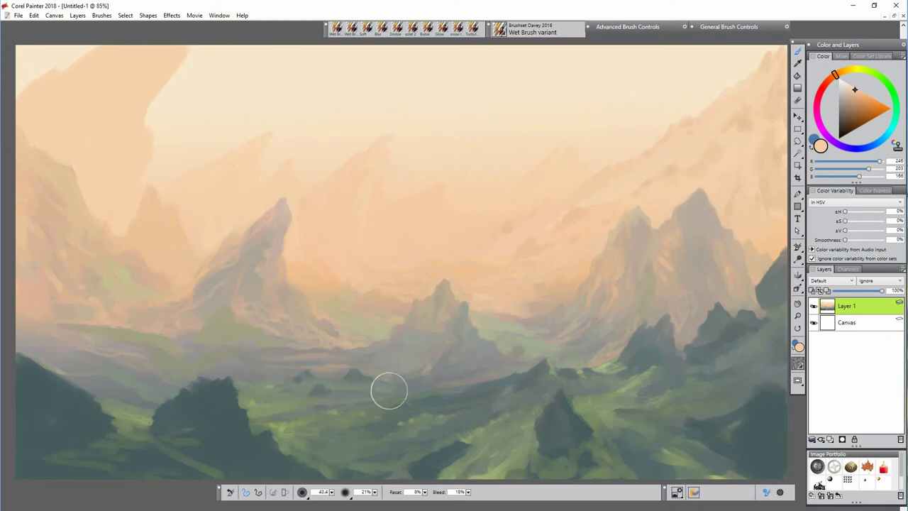
{"action": "left_click", "coordinate": [263, 330], "text": "alt"}
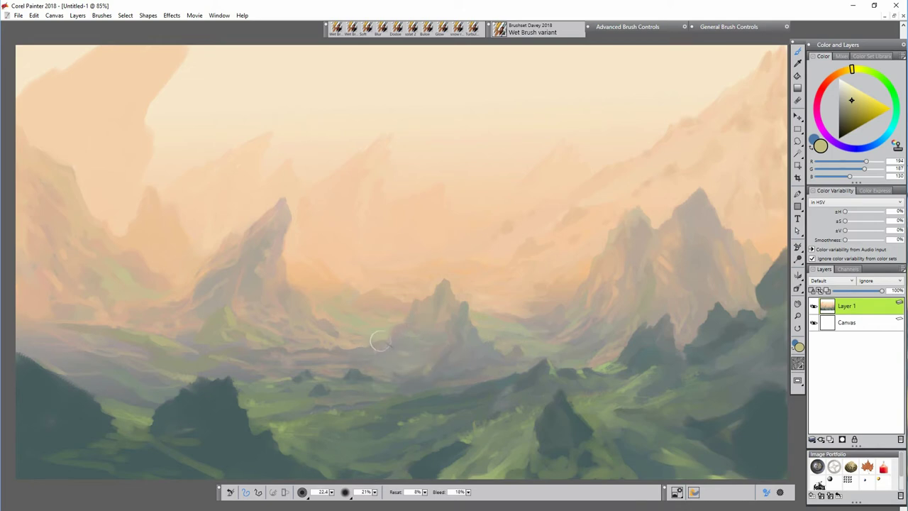
Step: Adjust the layer's colors with saturation -6%, value -51% and a slight positive hue shift toward yellow
{"action": "left_click", "coordinate": [172, 15]}
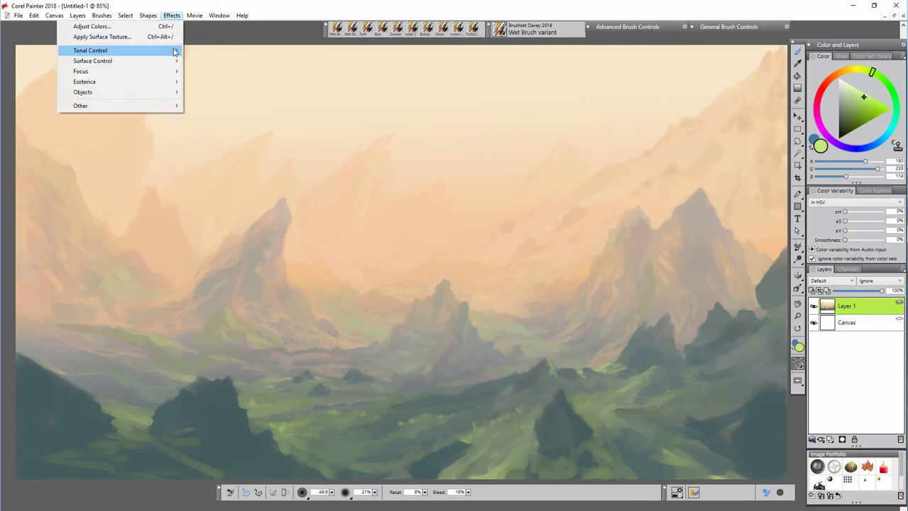
{"action": "left_click", "coordinate": [142, 25]}
{"action": "left_click_drag", "start_coordinate": [471, 308], "coordinate": [457, 308]}
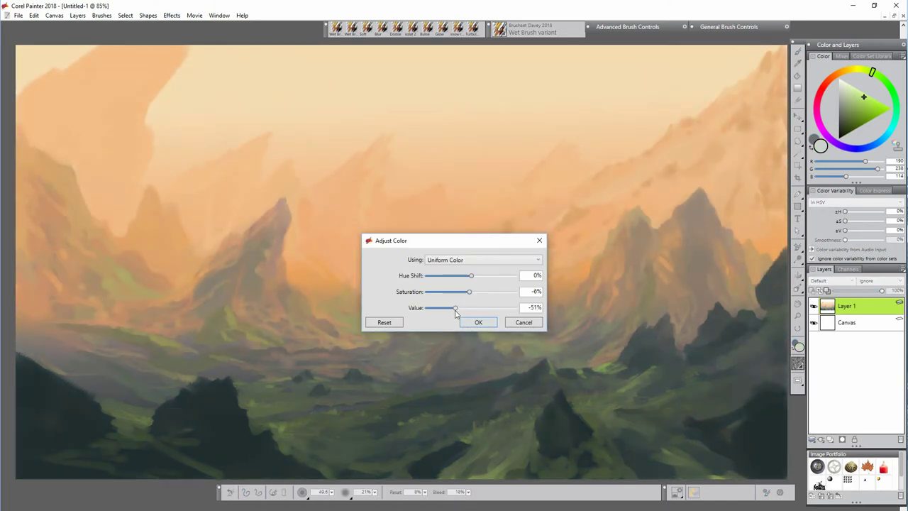
{"action": "mouse_move", "coordinate": [471, 275]}
{"action": "left_mouse_down"}
{"action": "mouse_move", "coordinate": [482, 276]}
{"action": "mouse_move", "coordinate": [474, 276]}
{"action": "left_mouse_up"}
{"action": "left_click", "coordinate": [479, 322]}
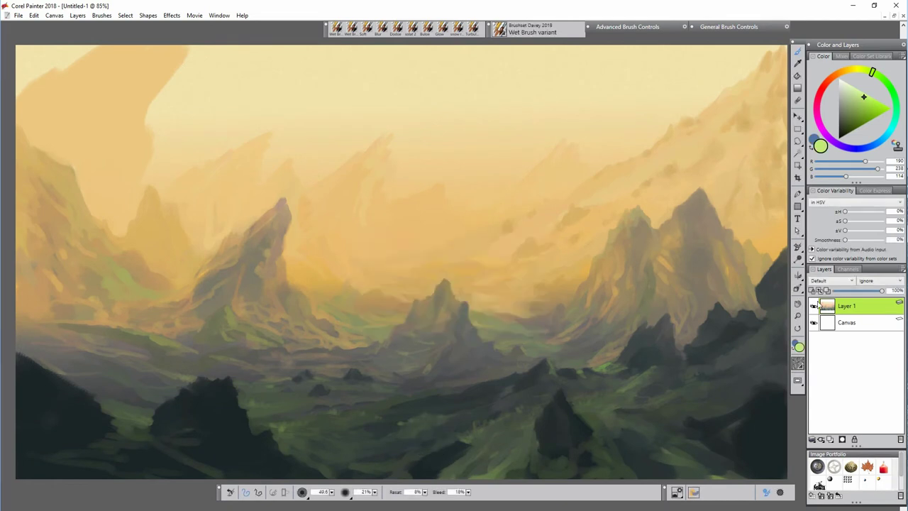
Step: Paint warm orange and ochre tones over the distant cliffs and rework the midground hills around the leaning rock and central peak
{"action": "left_click", "coordinate": [332, 187], "text": "alt"}
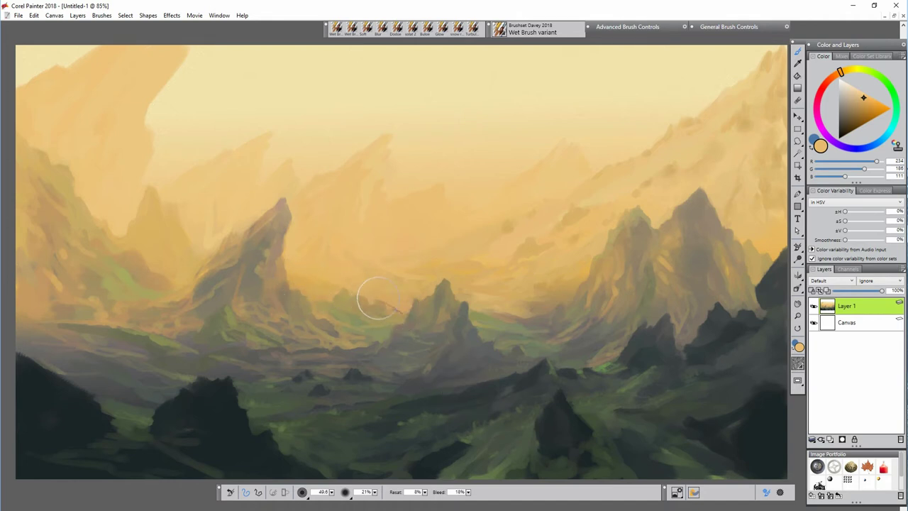
{"action": "mouse_move", "coordinate": [377, 300]}
{"action": "left_mouse_down"}
{"action": "mouse_move", "coordinate": [378, 312]}
{"action": "mouse_move", "coordinate": [395, 320]}
{"action": "left_mouse_up"}
{"action": "left_click_drag", "start_coordinate": [565, 300], "coordinate": [532, 312]}
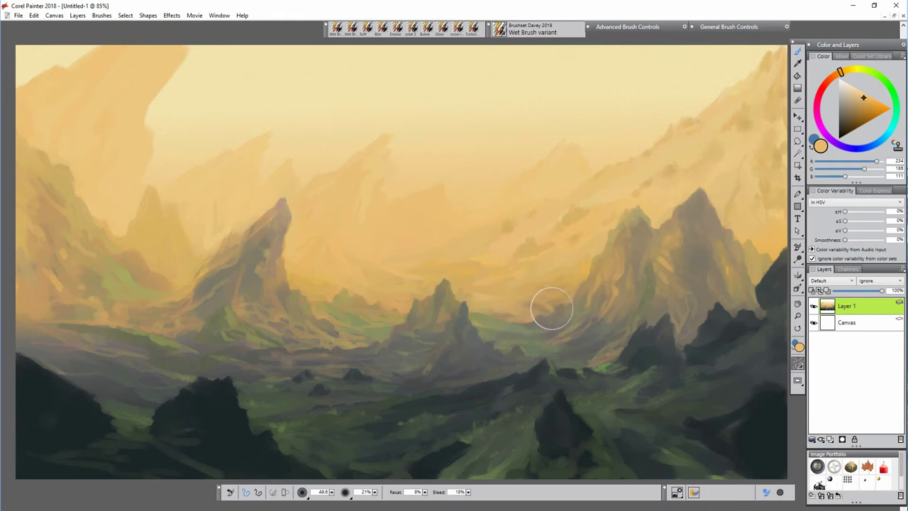
{"action": "left_click", "coordinate": [610, 212], "text": "alt"}
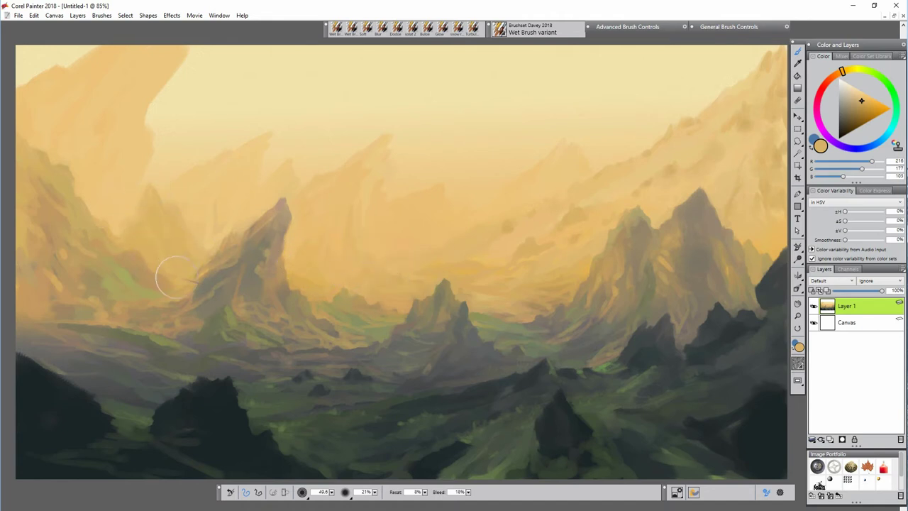
{"action": "mouse_move", "coordinate": [175, 277]}
{"action": "left_mouse_down"}
{"action": "mouse_move", "coordinate": [178, 290]}
{"action": "mouse_move", "coordinate": [199, 265]}
{"action": "left_mouse_up"}
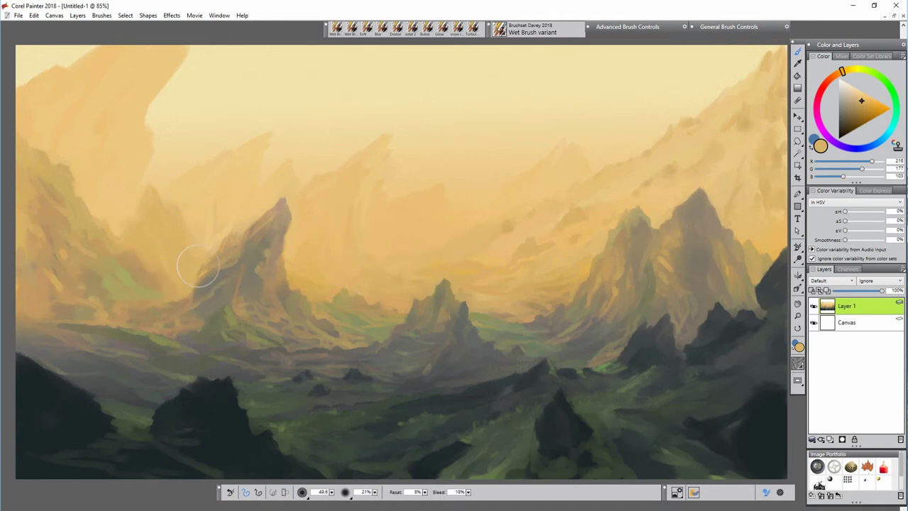
Step: Lighten the distant right slope with pale yellow and soften the sky and distant spires using a brush size of 121.1
{"action": "left_click", "coordinate": [598, 196], "text": "alt"}
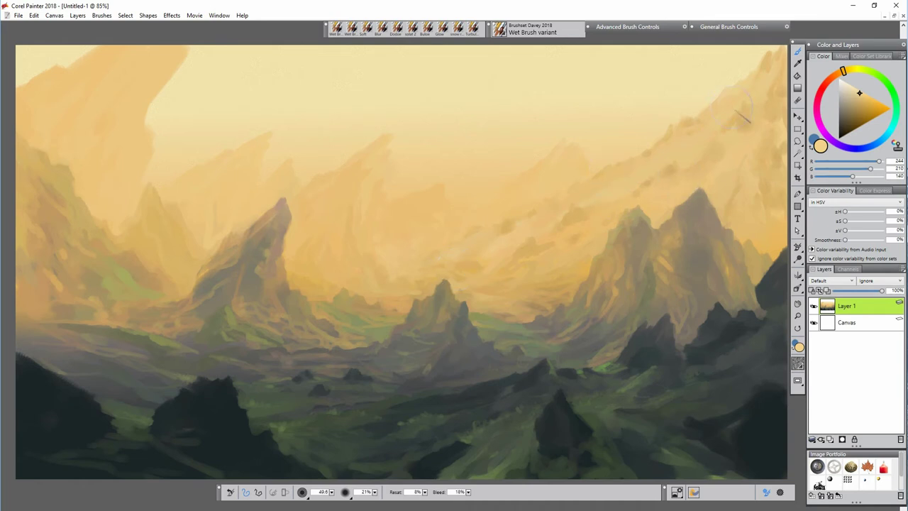
{"action": "left_click_drag", "start_coordinate": [545, 328], "coordinate": [595, 328]}
{"action": "left_click", "coordinate": [549, 95], "text": "alt"}
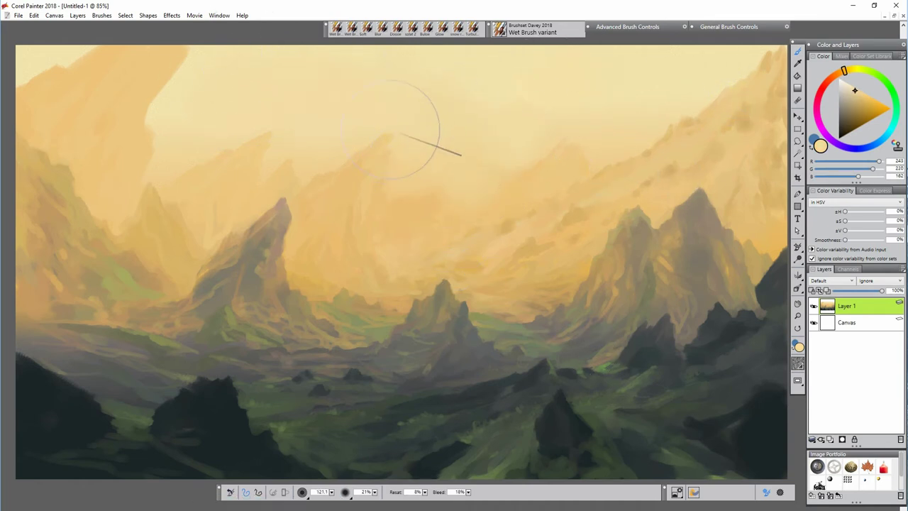
{"action": "mouse_move", "coordinate": [200, 86]}
{"action": "left_mouse_down"}
{"action": "mouse_move", "coordinate": [185, 181]}
{"action": "mouse_move", "coordinate": [272, 126]}
{"action": "left_mouse_up"}
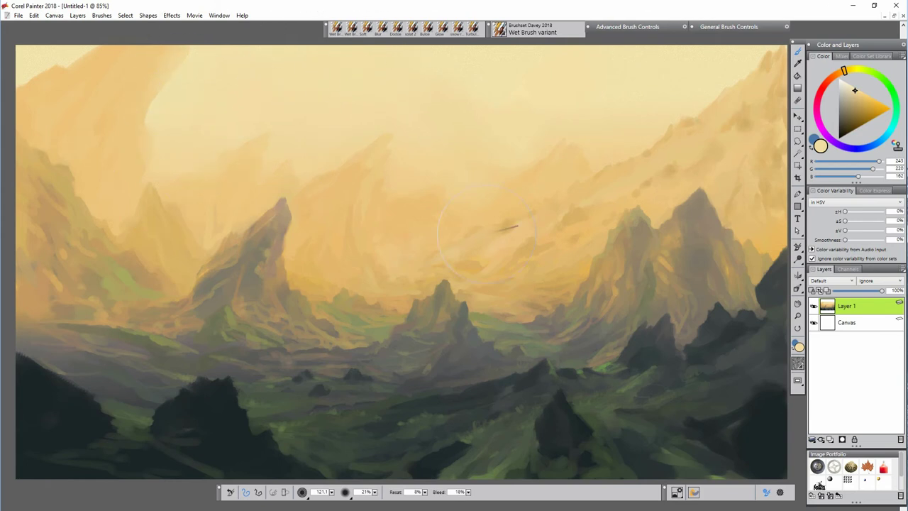
{"action": "left_click", "coordinate": [283, 312], "text": "alt"}
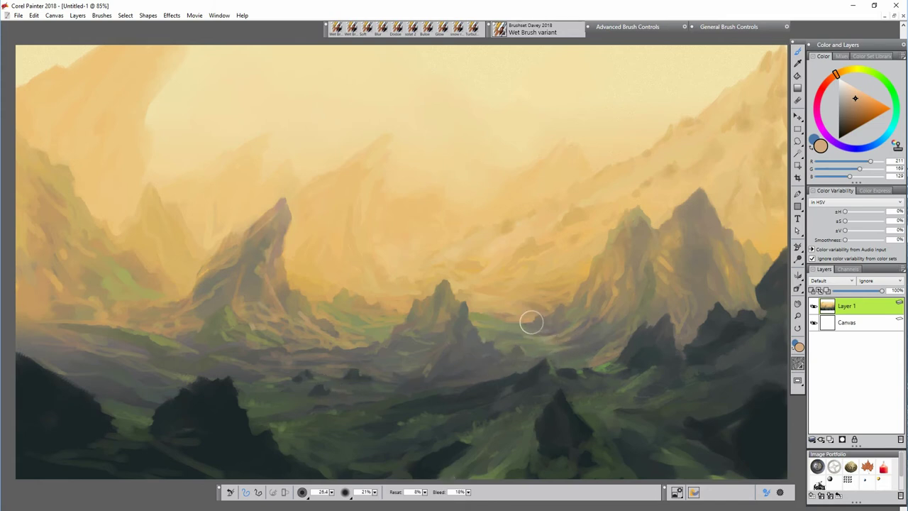
Step: Solidify the dark left foreground rocks in near-black and paint green grass tones across the lower plain with sampled colors
{"action": "left_click", "coordinate": [555, 420], "text": "alt"}
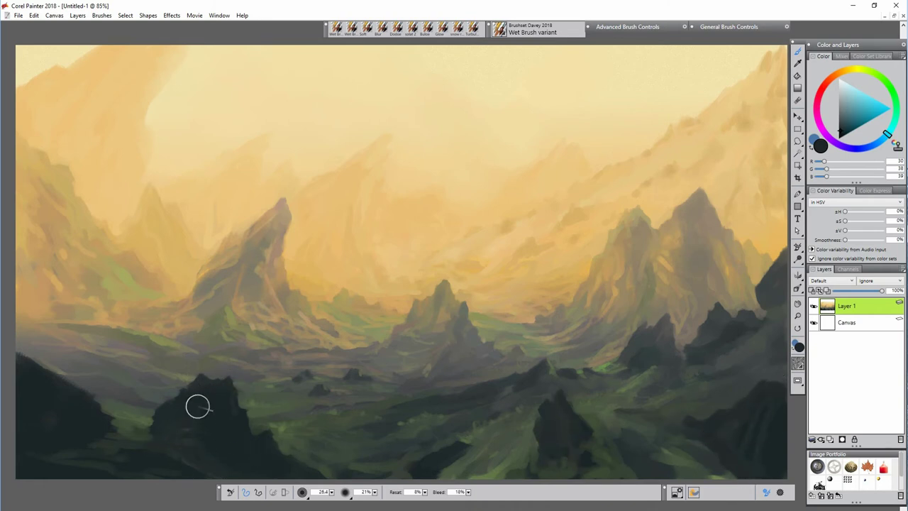
{"action": "left_click_drag", "start_coordinate": [89, 411], "coordinate": [42, 375]}
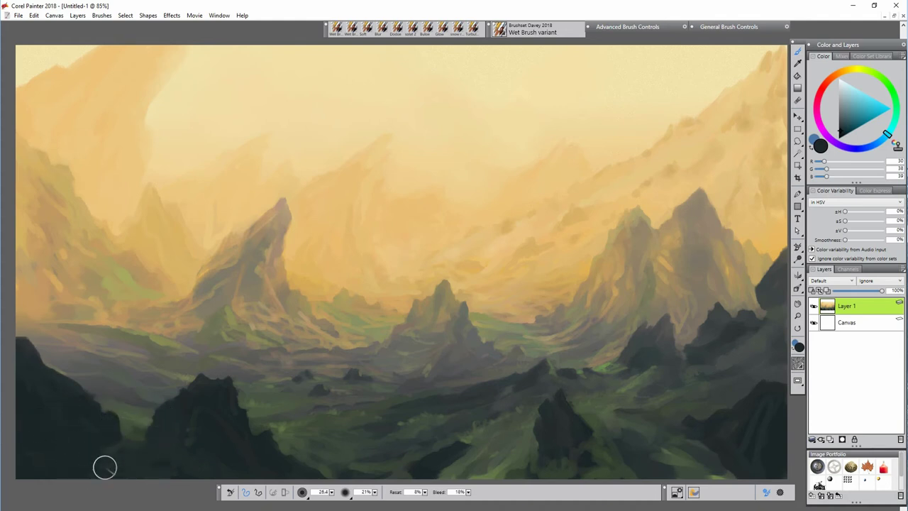
{"action": "left_click", "coordinate": [294, 456], "text": "alt"}
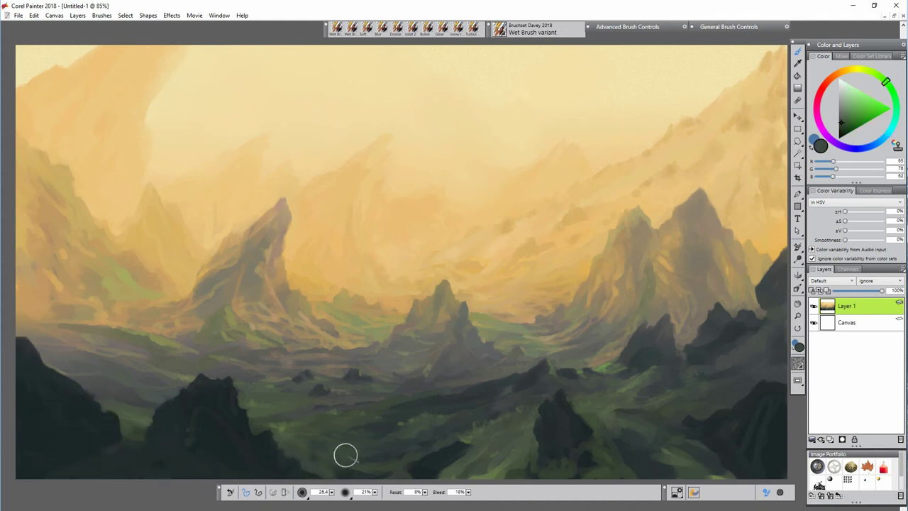
{"action": "left_click", "coordinate": [519, 433], "text": "alt"}
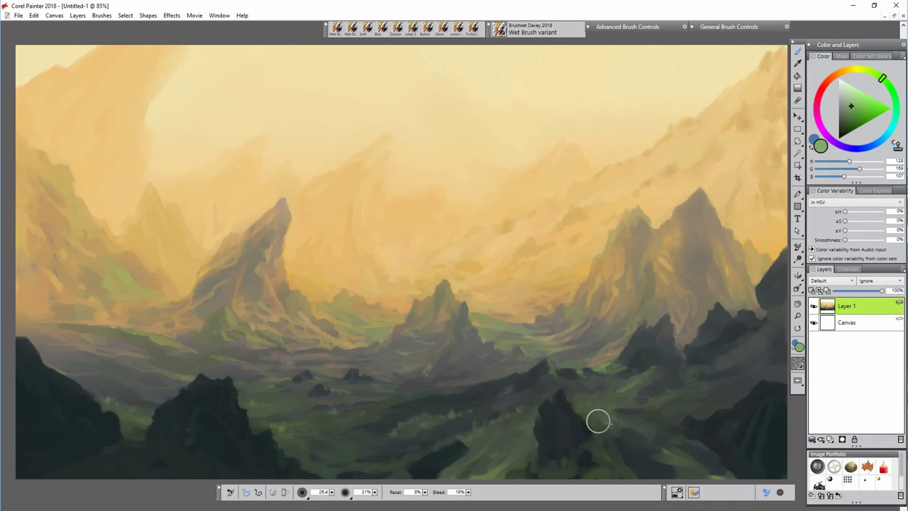
{"action": "left_click", "coordinate": [613, 391], "text": "alt"}
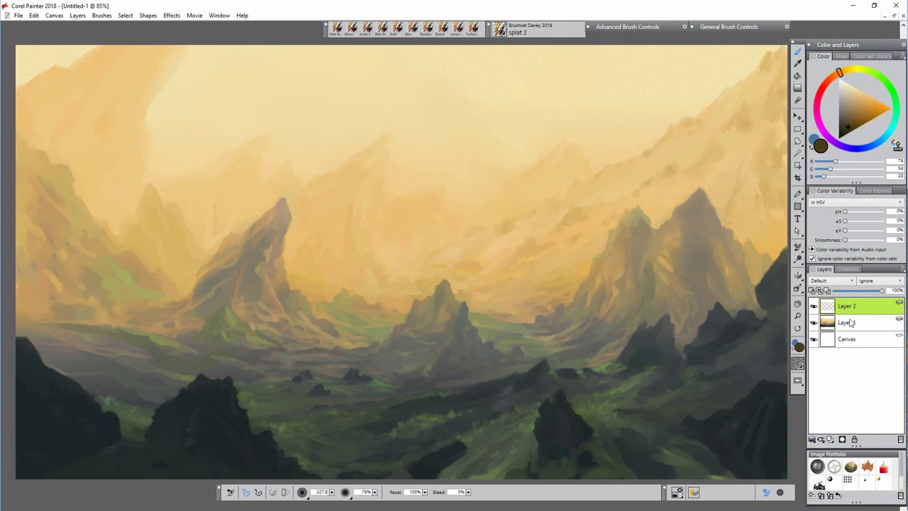
Step: Scatter dark debris specks across the valley floor and midground hills on Layer 2 with the splat 2 brush
{"action": "mouse_move", "coordinate": [284, 397]}
{"action": "left_mouse_down"}
{"action": "mouse_move", "coordinate": [522, 456]}
{"action": "mouse_move", "coordinate": [631, 424]}
{"action": "mouse_move", "coordinate": [379, 506]}
{"action": "left_mouse_up"}
{"action": "key", "text": "bracketleft"}
{"action": "key", "text": "bracketleft"}
{"action": "key", "text": "bracketleft"}
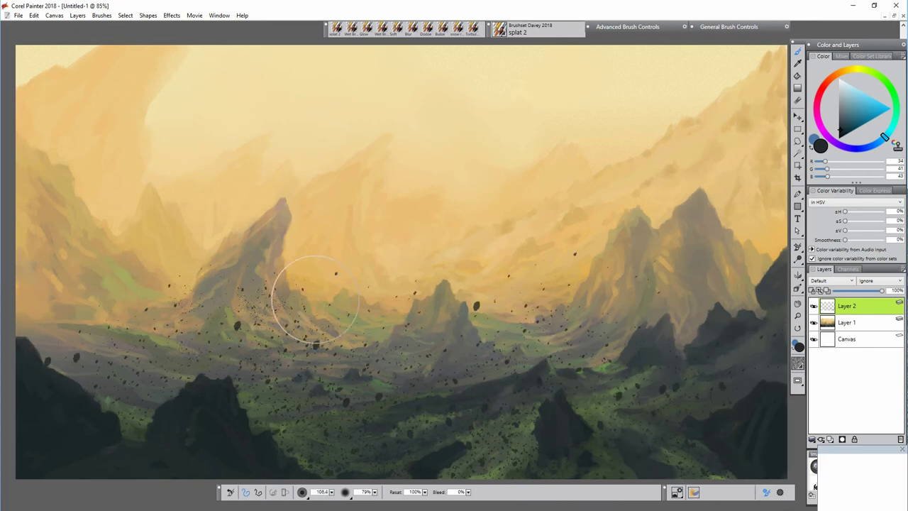
{"action": "mouse_move", "coordinate": [313, 302]}
{"action": "left_mouse_down"}
{"action": "mouse_move", "coordinate": [588, 369]}
{"action": "mouse_move", "coordinate": [95, 221]}
{"action": "mouse_move", "coordinate": [421, 334]}
{"action": "left_mouse_up"}
Step: Texture the rocks and plain with the snow rocks airbrush in dark gray, and set Layer 2's opacity to 51%
{"action": "left_click", "coordinate": [457, 28]}
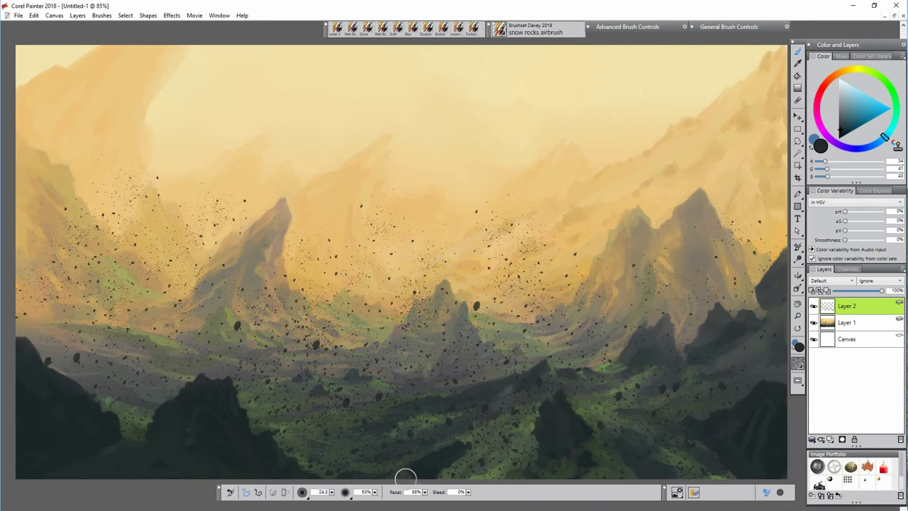
{"action": "mouse_move", "coordinate": [176, 379]}
{"action": "left_mouse_down"}
{"action": "mouse_move", "coordinate": [273, 332]}
{"action": "mouse_move", "coordinate": [660, 350]}
{"action": "mouse_move", "coordinate": [549, 292]}
{"action": "mouse_move", "coordinate": [753, 403]}
{"action": "mouse_move", "coordinate": [456, 334]}
{"action": "left_mouse_up"}
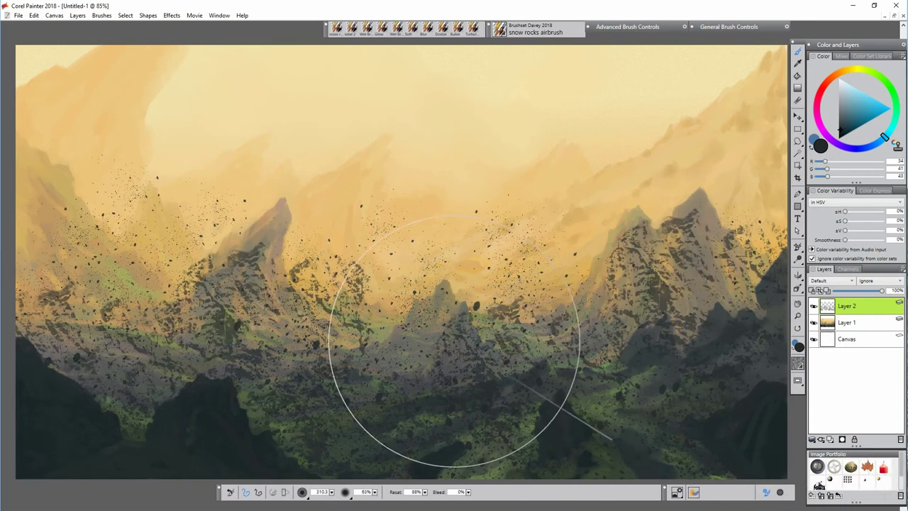
{"action": "left_click_drag", "start_coordinate": [881, 290], "coordinate": [858, 291]}
Step: Distort Layer 2's rock texture in perspective so it narrows toward the horizon and spreads wide in the foreground
{"action": "key", "text": "ctrl+alt+t"}
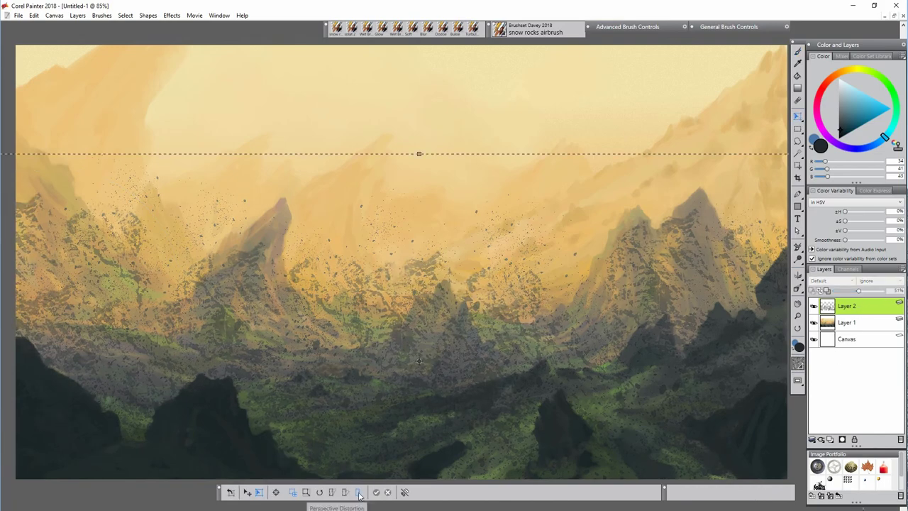
{"action": "key", "text": "ctrl+minus"}
{"action": "key", "text": "ctrl+minus"}
{"action": "left_click_drag", "start_coordinate": [169, 206], "coordinate": [75, 220]}
{"action": "left_click_drag", "start_coordinate": [693, 206], "coordinate": [548, 241]}
{"action": "left_click_drag", "start_coordinate": [693, 448], "coordinate": [891, 469]}
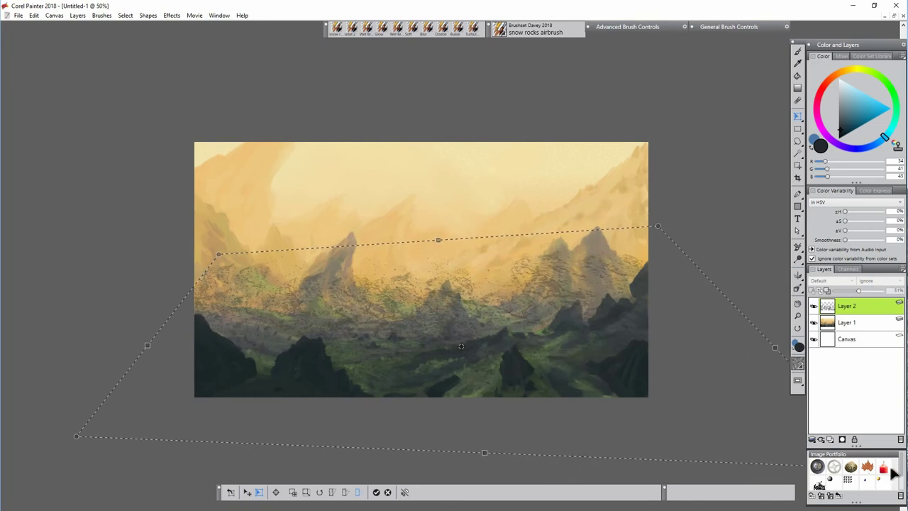
{"action": "left_click_drag", "start_coordinate": [76, 437], "coordinate": [2, 460]}
{"action": "left_click_drag", "start_coordinate": [219, 255], "coordinate": [233, 260]}
{"action": "mouse_move", "coordinate": [3, 459]}
{"action": "left_mouse_down"}
{"action": "mouse_move", "coordinate": [38, 454]}
{"action": "mouse_move", "coordinate": [2, 466]}
{"action": "left_mouse_up"}
{"action": "left_click_drag", "start_coordinate": [657, 226], "coordinate": [672, 234]}
{"action": "key", "text": "Return"}
Step: Erase excess texture from the midground and foreground rocks on Layer 2, reducing the eraser size to 17.5
{"action": "key", "text": "ctrl+plus"}
{"action": "key", "text": "n"}
{"action": "mouse_move", "coordinate": [562, 262]}
{"action": "left_mouse_down"}
{"action": "mouse_move", "coordinate": [541, 280]}
{"action": "mouse_move", "coordinate": [468, 292]}
{"action": "mouse_move", "coordinate": [313, 273]}
{"action": "mouse_move", "coordinate": [201, 313]}
{"action": "mouse_move", "coordinate": [181, 283]}
{"action": "mouse_move", "coordinate": [269, 354]}
{"action": "mouse_move", "coordinate": [444, 352]}
{"action": "left_mouse_up"}
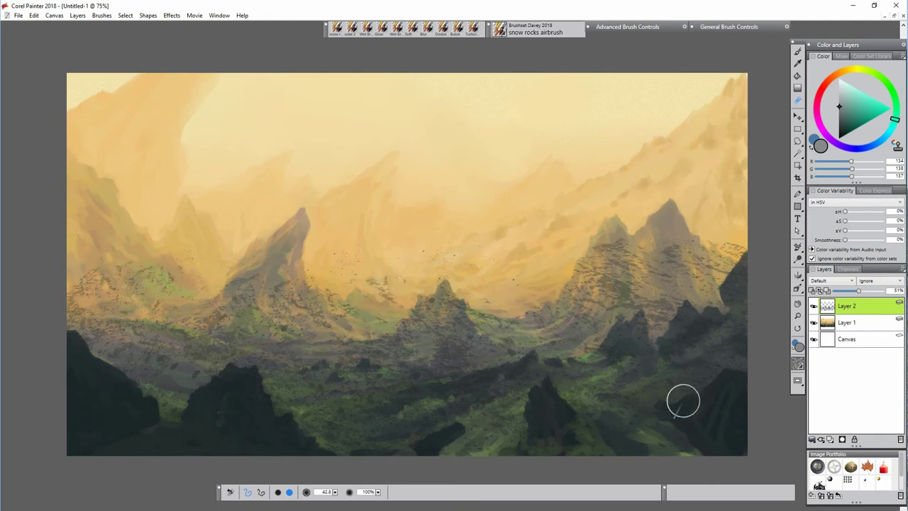
{"action": "key", "text": "bracketleft"}
{"action": "key", "text": "bracketleft"}
{"action": "key", "text": "bracketleft"}
{"action": "key", "text": "bracketleft"}
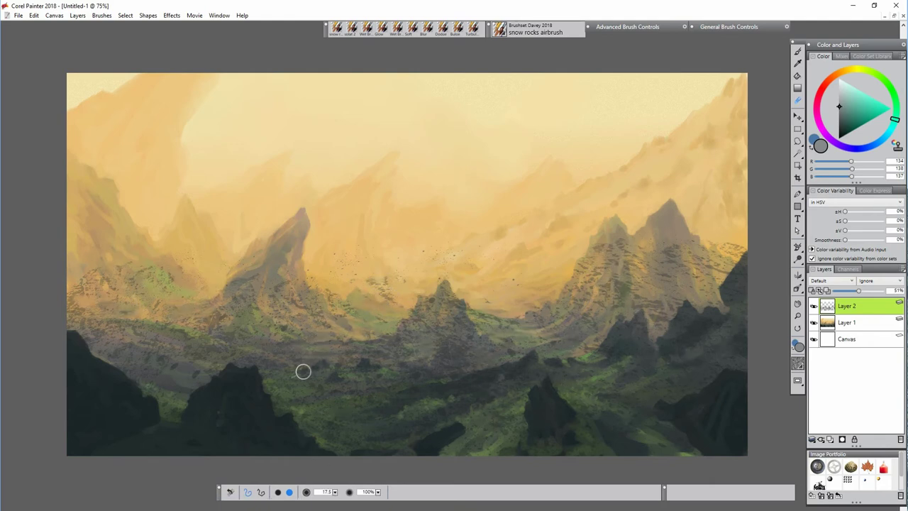
{"action": "mouse_move", "coordinate": [302, 371]}
{"action": "left_mouse_down"}
{"action": "mouse_move", "coordinate": [187, 376]}
{"action": "mouse_move", "coordinate": [213, 342]}
{"action": "mouse_move", "coordinate": [260, 346]}
{"action": "left_mouse_up"}
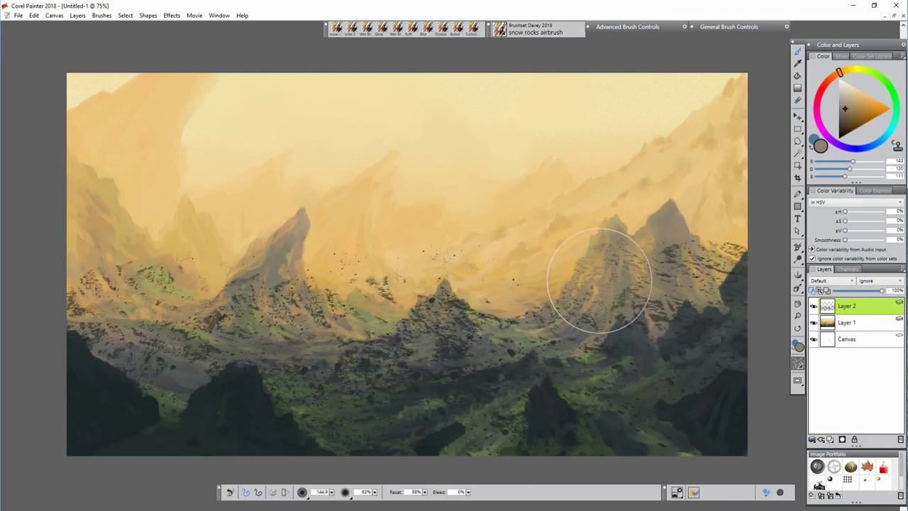
Step: Recolor the rock texture with tan over the right peaks and leaning rock, and dark gray across the valley floor and foreground ridges
{"action": "mouse_move", "coordinate": [599, 280]}
{"action": "left_mouse_down"}
{"action": "mouse_move", "coordinate": [643, 278]}
{"action": "mouse_move", "coordinate": [701, 253]}
{"action": "left_mouse_up"}
{"action": "mouse_move", "coordinate": [244, 296]}
{"action": "left_mouse_down"}
{"action": "mouse_move", "coordinate": [361, 278]}
{"action": "mouse_move", "coordinate": [244, 267]}
{"action": "mouse_move", "coordinate": [143, 294]}
{"action": "mouse_move", "coordinate": [354, 318]}
{"action": "left_mouse_up"}
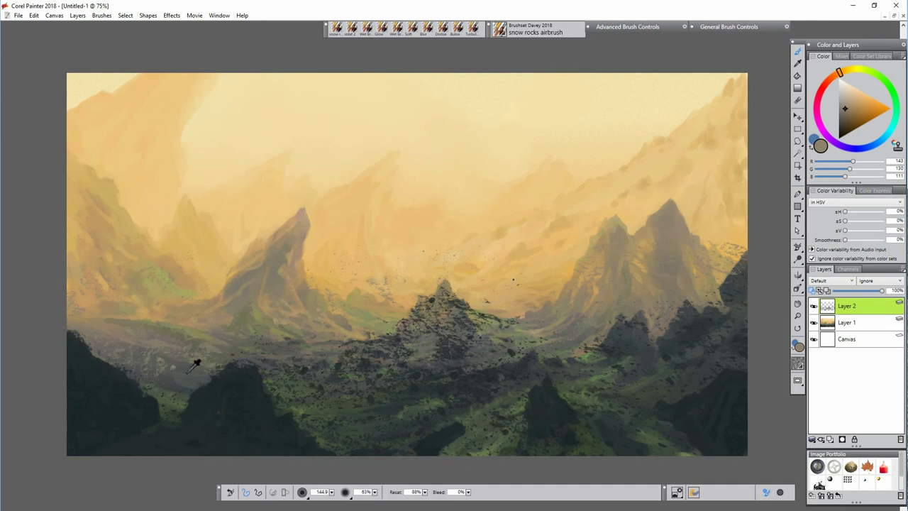
{"action": "left_click", "coordinate": [186, 373], "text": "alt"}
{"action": "left_click_drag", "start_coordinate": [177, 358], "coordinate": [417, 358]}
{"action": "key", "text": "bracketleft"}
{"action": "left_click_drag", "start_coordinate": [431, 303], "coordinate": [475, 332]}
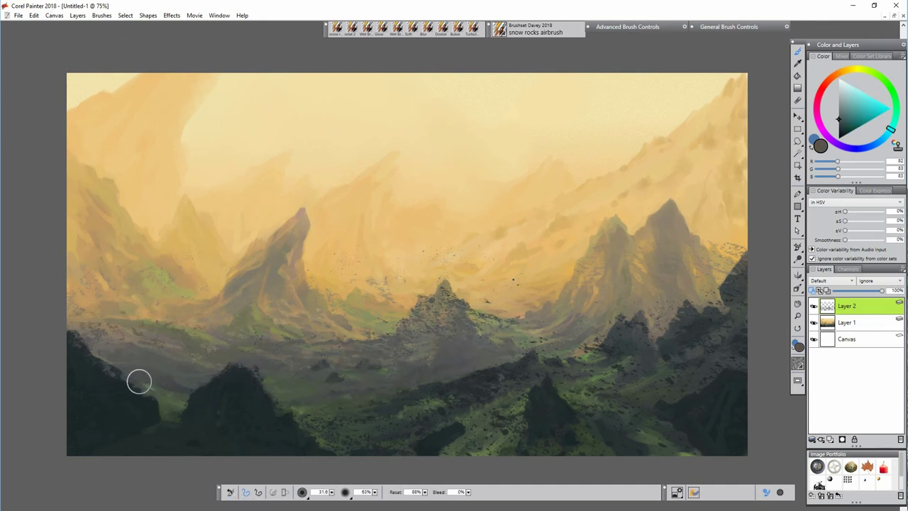
{"action": "mouse_move", "coordinate": [139, 381]}
{"action": "left_mouse_down"}
{"action": "mouse_move", "coordinate": [424, 434]}
{"action": "mouse_move", "coordinate": [327, 430]}
{"action": "mouse_move", "coordinate": [625, 394]}
{"action": "mouse_move", "coordinate": [711, 343]}
{"action": "mouse_move", "coordinate": [594, 342]}
{"action": "mouse_move", "coordinate": [621, 313]}
{"action": "mouse_move", "coordinate": [669, 312]}
{"action": "left_mouse_up"}
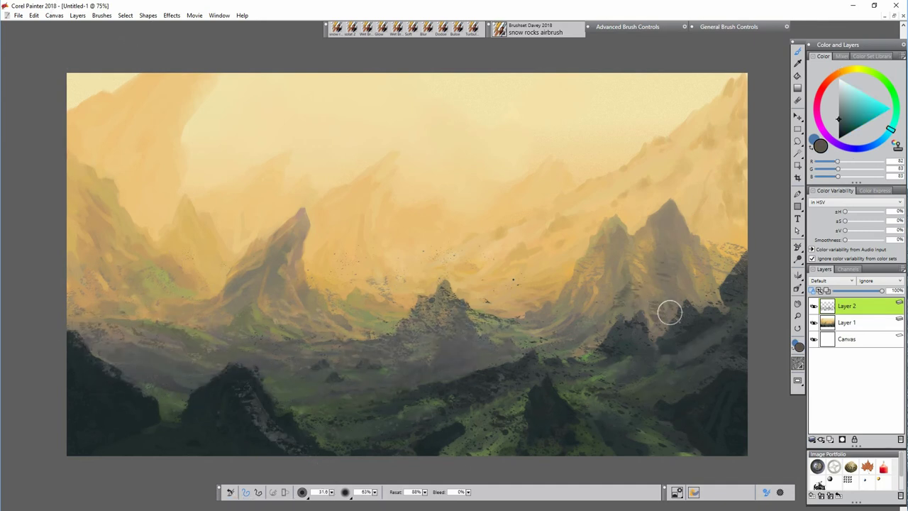
Step: Tint the texture ochre around the right peaks and leaning rock's base, and pale orange over the distant haze
{"action": "left_click", "coordinate": [705, 288], "text": "alt"}
{"action": "mouse_move", "coordinate": [706, 287]}
{"action": "left_mouse_down"}
{"action": "mouse_move", "coordinate": [611, 303]}
{"action": "mouse_move", "coordinate": [588, 335]}
{"action": "mouse_move", "coordinate": [444, 345]}
{"action": "mouse_move", "coordinate": [327, 327]}
{"action": "left_mouse_up"}
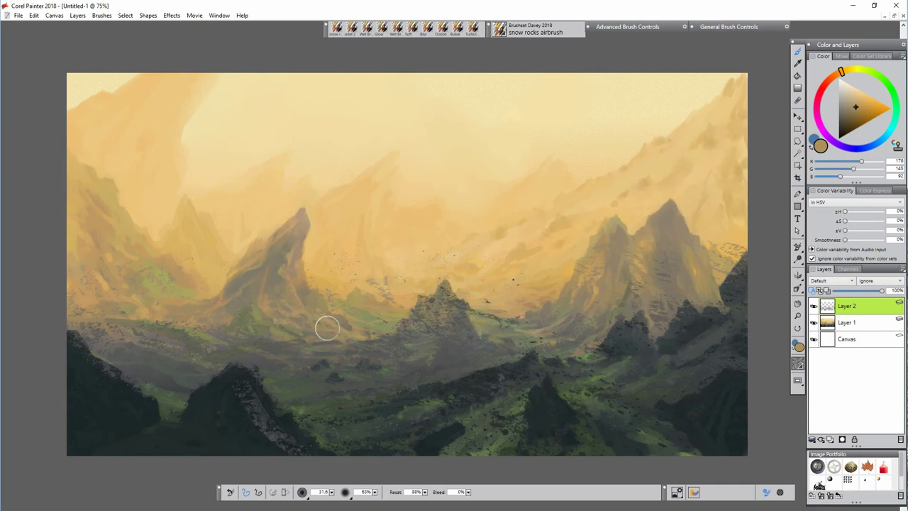
{"action": "left_click", "coordinate": [357, 246], "text": "alt"}
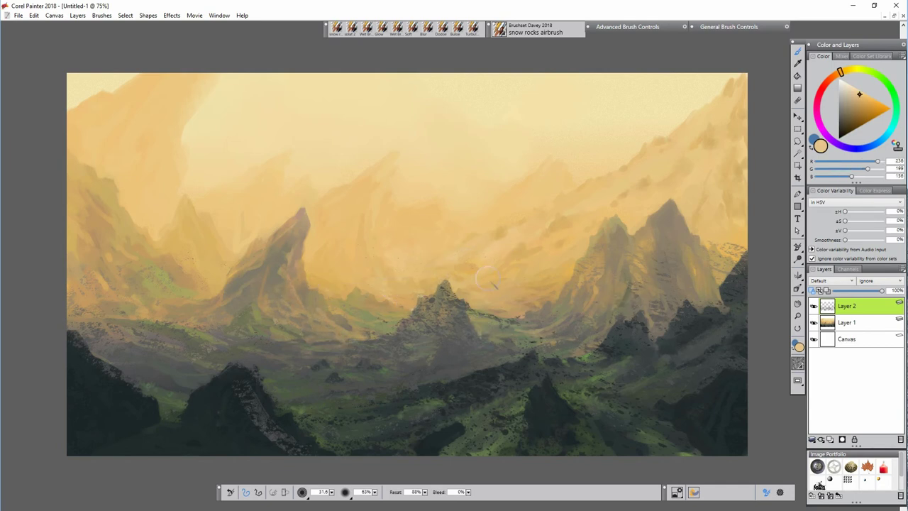
Step: Recolor the texture on the plain with muted greens and darken it over the left foreground rocks
{"action": "left_click", "coordinate": [394, 391], "text": "alt"}
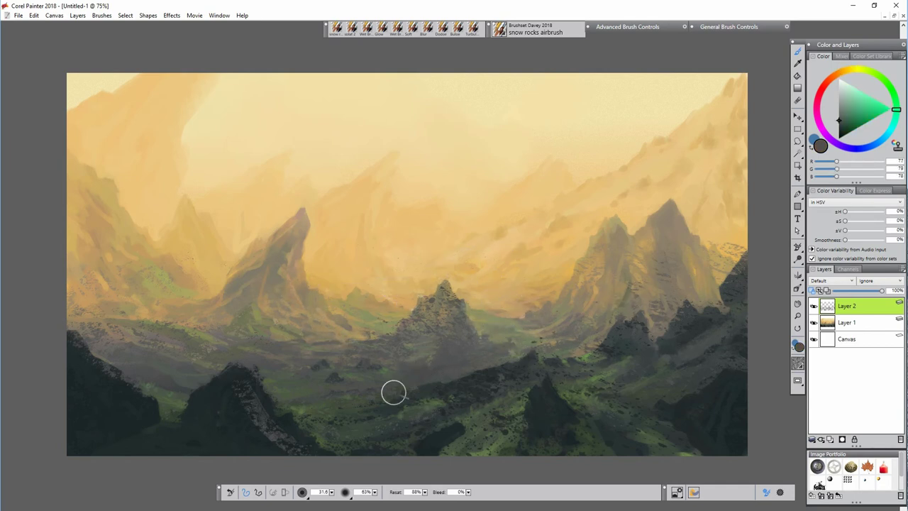
{"action": "left_click", "coordinate": [376, 399], "text": "alt"}
{"action": "mouse_move", "coordinate": [376, 399]}
{"action": "left_mouse_down"}
{"action": "mouse_move", "coordinate": [388, 422]}
{"action": "mouse_move", "coordinate": [540, 396]}
{"action": "mouse_move", "coordinate": [584, 375]}
{"action": "mouse_move", "coordinate": [682, 364]}
{"action": "left_mouse_up"}
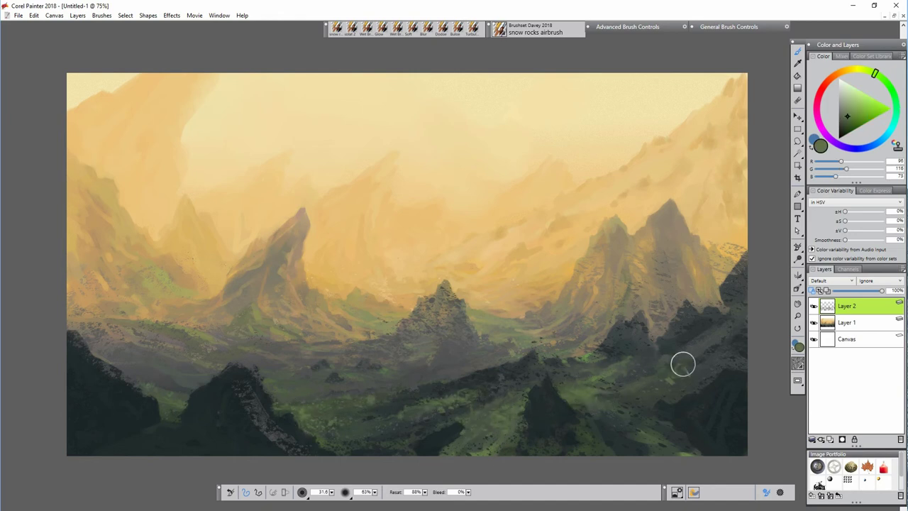
{"action": "left_click", "coordinate": [518, 323], "text": "alt"}
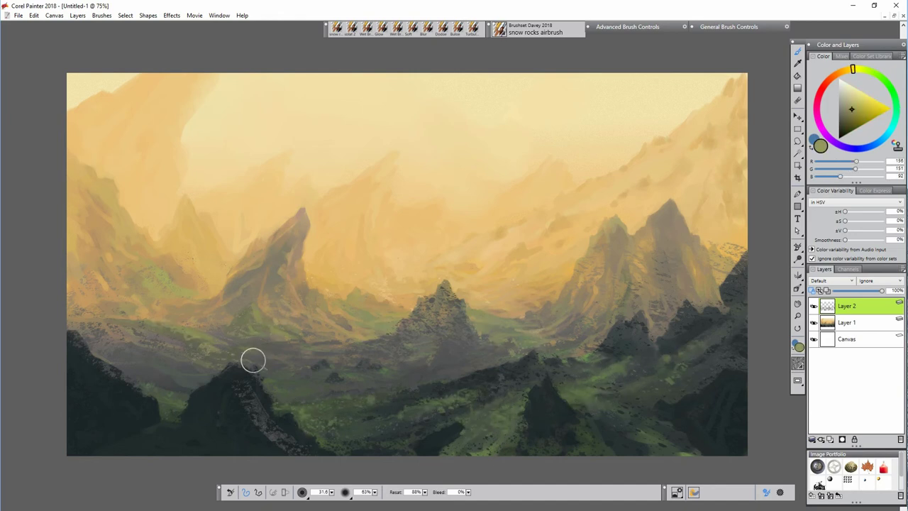
{"action": "left_click", "coordinate": [157, 390], "text": "alt"}
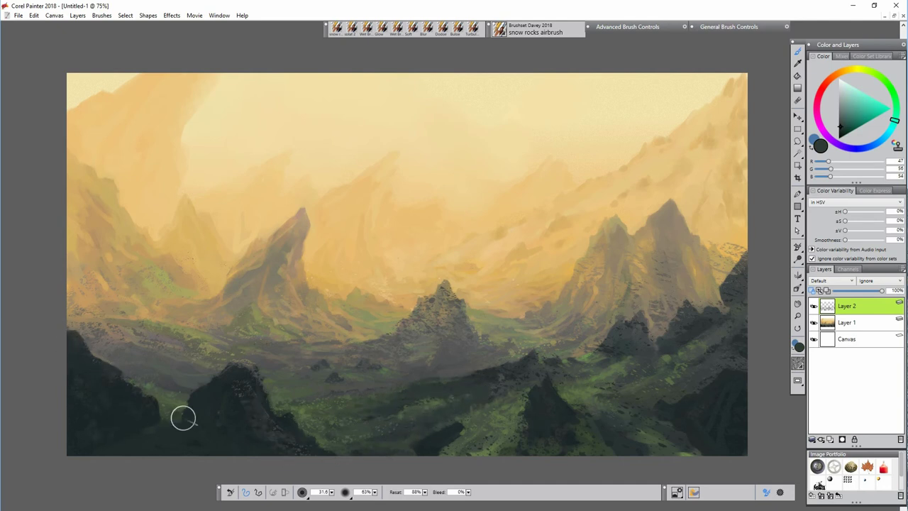
Step: Blend the texture into the right slope, central peak and lower left hills with sampled tones, and set Layer 2's opacity to 67%
{"action": "left_click", "coordinate": [736, 235], "text": "alt"}
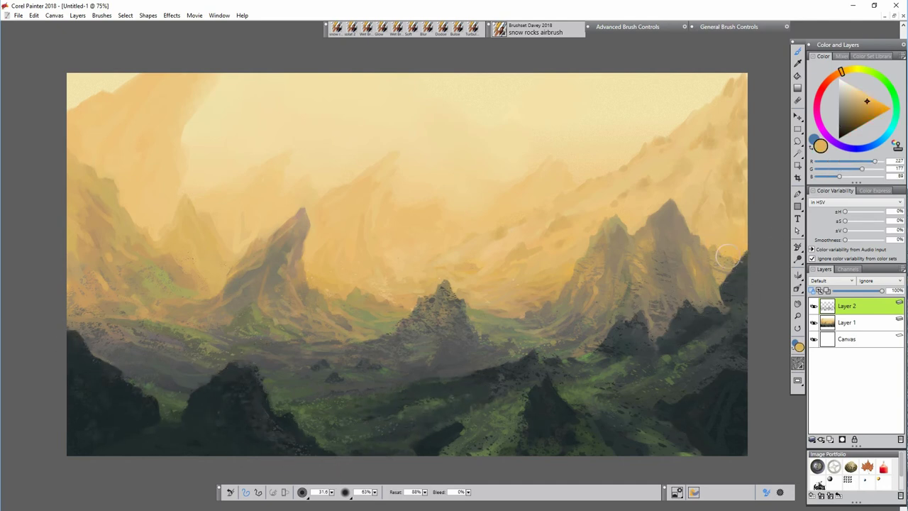
{"action": "left_click", "coordinate": [394, 338], "text": "alt"}
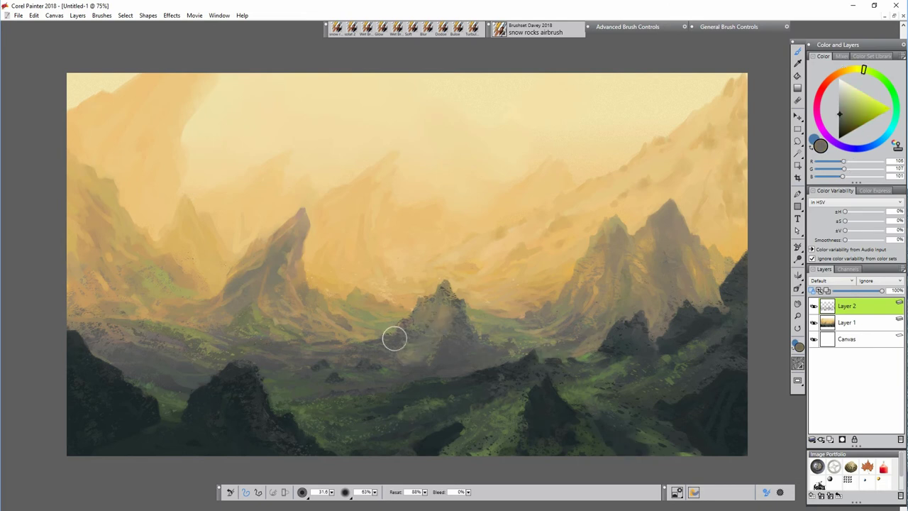
{"action": "mouse_move", "coordinate": [394, 338]}
{"action": "left_mouse_down"}
{"action": "mouse_move", "coordinate": [450, 337]}
{"action": "mouse_move", "coordinate": [471, 366]}
{"action": "mouse_move", "coordinate": [334, 357]}
{"action": "left_mouse_up"}
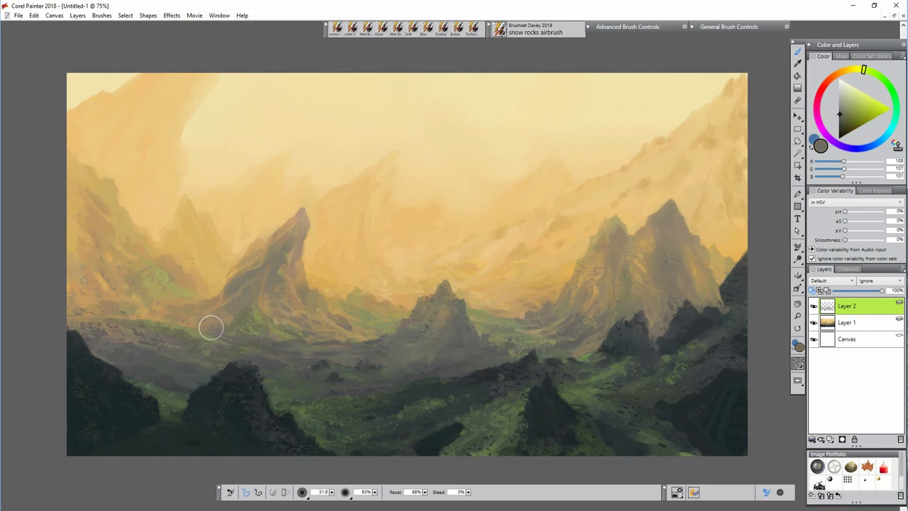
{"action": "left_click", "coordinate": [133, 334], "text": "alt"}
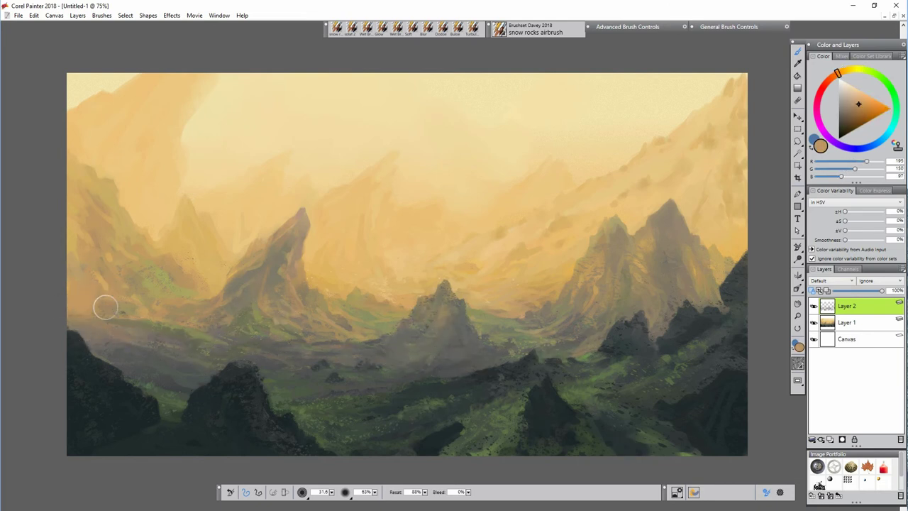
{"action": "left_click", "coordinate": [252, 360], "text": "alt"}
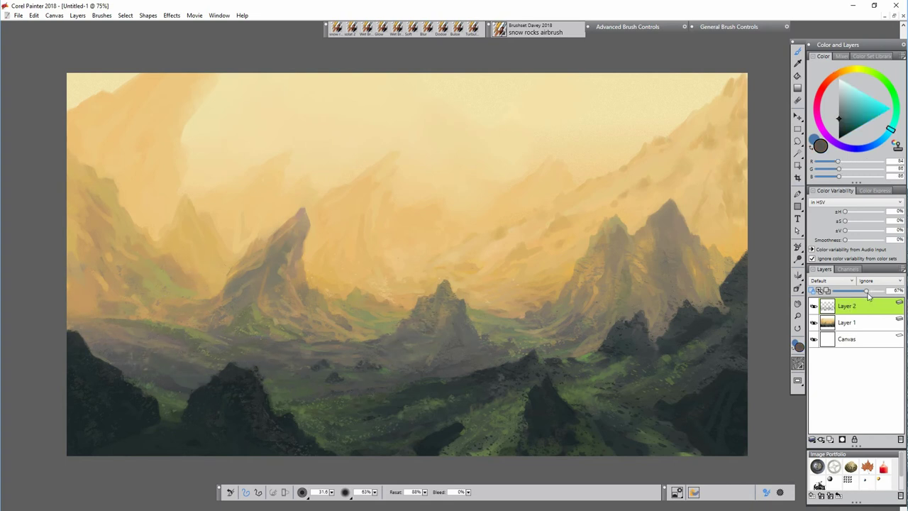
Step: Group and collapse the two painting layers into one, and add a new empty layer above it
{"action": "left_click", "coordinate": [811, 439]}
{"action": "left_click", "coordinate": [737, 446]}
{"action": "left_click_drag", "start_coordinate": [851, 321], "coordinate": [852, 306]}
{"action": "left_click", "coordinate": [851, 305]}
{"action": "left_click", "coordinate": [811, 439]}
{"action": "left_click", "coordinate": [768, 466]}
{"action": "left_click", "coordinate": [830, 439]}
Step: Paint glowing green grass highlights across the plain on Group 1 with a small Glow brush
{"action": "left_click", "coordinate": [848, 323]}
{"action": "left_click", "coordinate": [380, 29]}
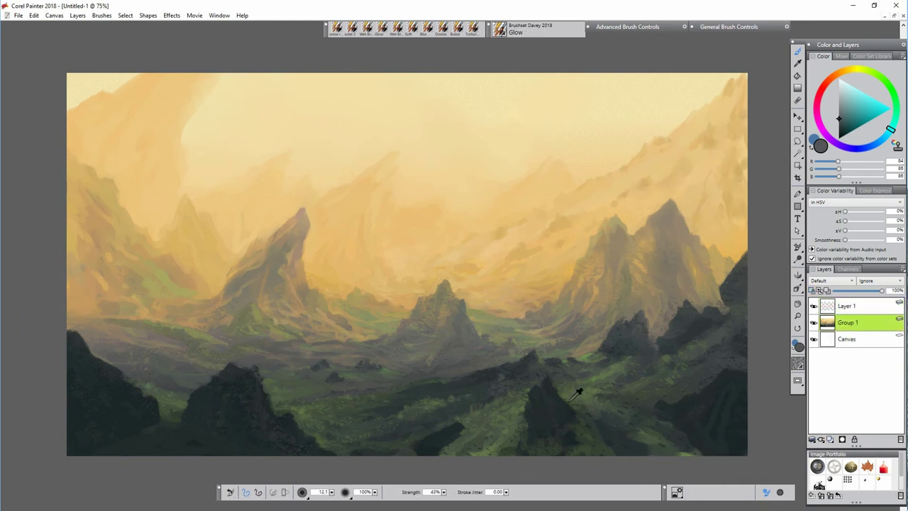
{"action": "left_click", "coordinate": [572, 400], "text": "alt"}
{"action": "key", "text": "bracketleft"}
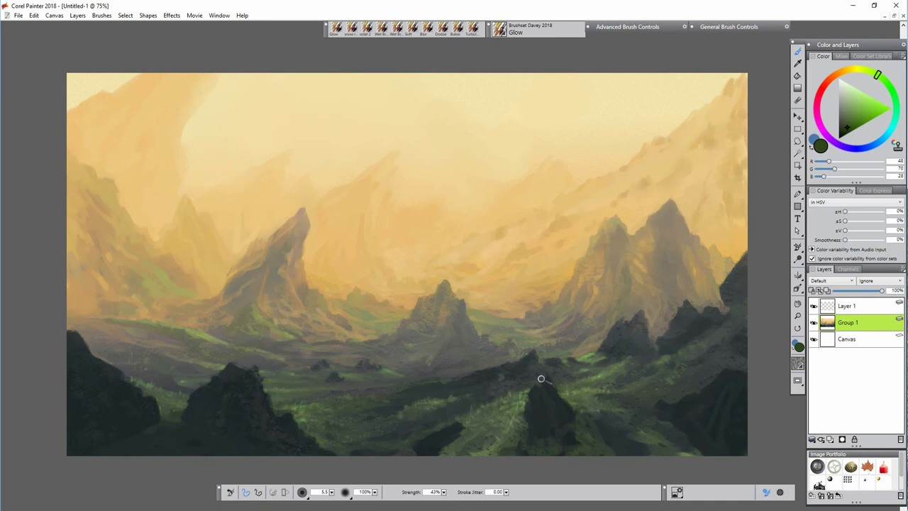
{"action": "key", "text": "]"}
{"action": "key", "text": "]"}
{"action": "key", "text": "]"}
{"action": "key", "text": "]"}
{"action": "key", "text": "]"}
{"action": "key", "text": "]"}
{"action": "key", "text": "]"}
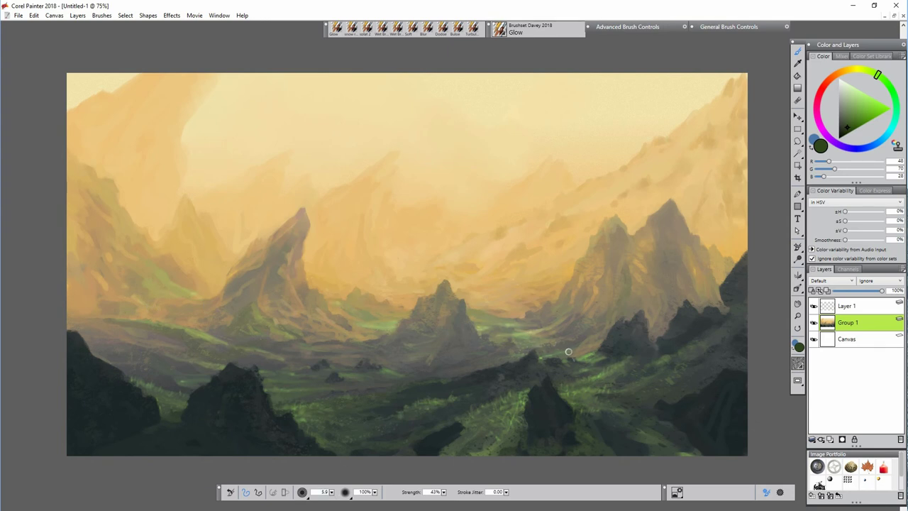
Step: Paint warm brown-orange Glow highlights along the rock edges and distant ridges, and add a large sun glow in the upper sky
{"action": "left_click", "coordinate": [655, 268], "text": "alt"}
{"action": "left_click", "coordinate": [851, 126]}
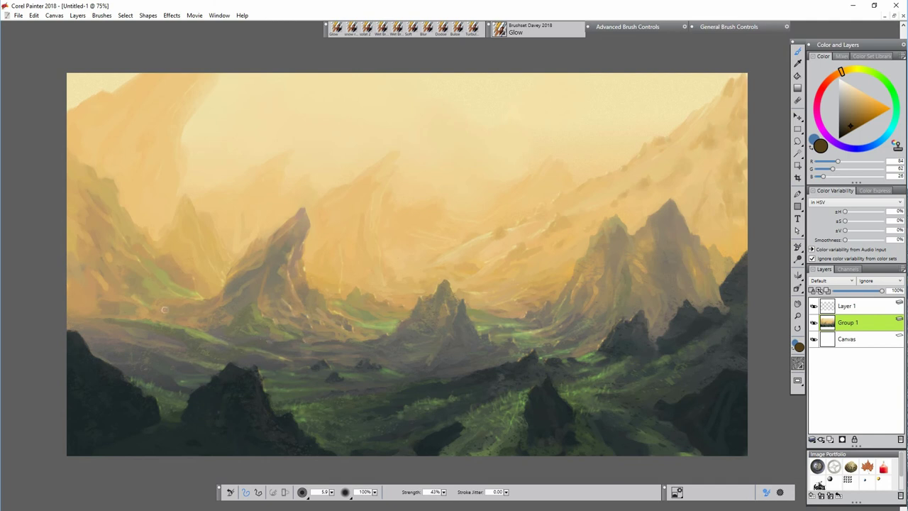
{"action": "left_click_drag", "start_coordinate": [331, 493], "coordinate": [299, 497]}
{"action": "left_click_drag", "start_coordinate": [455, 170], "coordinate": [473, 137]}
Step: Set the composite method of the new Layer 1 to Shadow Map
{"action": "left_click", "coordinate": [851, 305]}
{"action": "left_click", "coordinate": [833, 281]}
{"action": "left_click", "coordinate": [839, 326]}
Step: Paint gray shadows over the foreground rocks, left cliffs and right peaks on Layer 1 with the Wet Brush variant at size 106.1
{"action": "key", "text": "["}
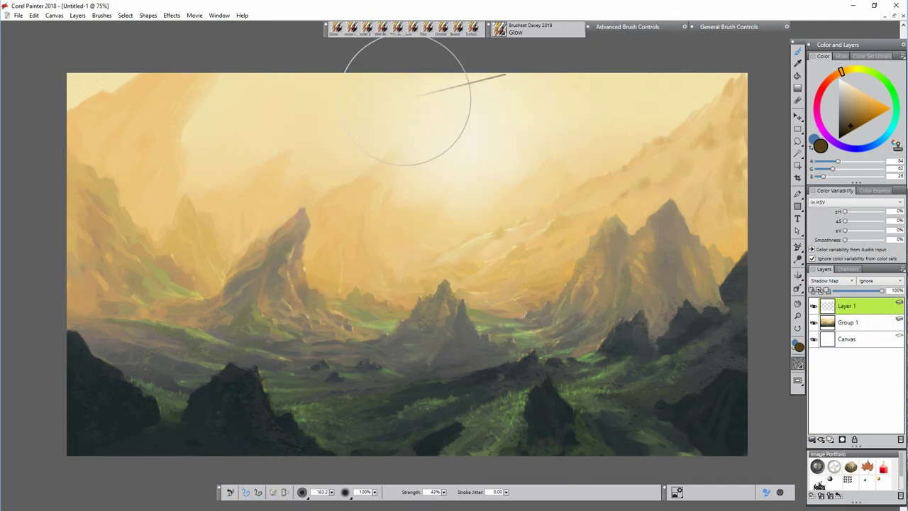
{"action": "left_click", "coordinate": [382, 29]}
{"action": "left_click", "coordinate": [416, 338], "text": "alt"}
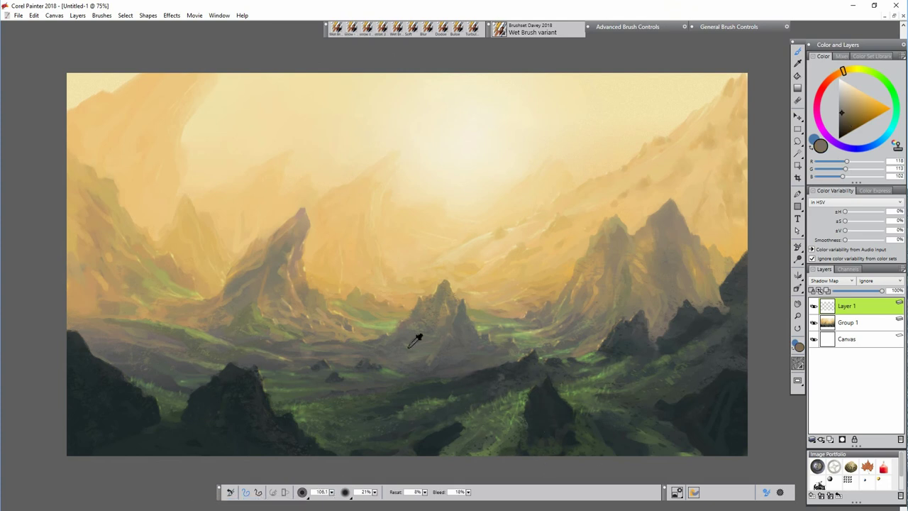
{"action": "mouse_move", "coordinate": [404, 323]}
{"action": "left_mouse_down"}
{"action": "mouse_move", "coordinate": [453, 324]}
{"action": "mouse_move", "coordinate": [460, 311]}
{"action": "mouse_move", "coordinate": [483, 338]}
{"action": "mouse_move", "coordinate": [483, 354]}
{"action": "mouse_move", "coordinate": [499, 326]}
{"action": "mouse_move", "coordinate": [497, 332]}
{"action": "mouse_move", "coordinate": [555, 304]}
{"action": "mouse_move", "coordinate": [591, 300]}
{"action": "mouse_move", "coordinate": [609, 240]}
{"action": "mouse_move", "coordinate": [613, 264]}
{"action": "mouse_move", "coordinate": [625, 236]}
{"action": "mouse_move", "coordinate": [627, 295]}
{"action": "mouse_move", "coordinate": [640, 272]}
{"action": "mouse_move", "coordinate": [672, 272]}
{"action": "mouse_move", "coordinate": [638, 328]}
{"action": "mouse_move", "coordinate": [645, 344]}
{"action": "mouse_move", "coordinate": [635, 364]}
{"action": "mouse_move", "coordinate": [536, 371]}
{"action": "mouse_move", "coordinate": [296, 343]}
{"action": "mouse_move", "coordinate": [330, 346]}
{"action": "mouse_move", "coordinate": [285, 311]}
{"action": "mouse_move", "coordinate": [278, 252]}
{"action": "mouse_move", "coordinate": [253, 245]}
{"action": "mouse_move", "coordinate": [277, 240]}
{"action": "mouse_move", "coordinate": [214, 308]}
{"action": "mouse_move", "coordinate": [246, 292]}
{"action": "mouse_move", "coordinate": [237, 334]}
{"action": "mouse_move", "coordinate": [258, 344]}
{"action": "mouse_move", "coordinate": [100, 336]}
{"action": "mouse_move", "coordinate": [98, 347]}
{"action": "mouse_move", "coordinate": [160, 358]}
{"action": "mouse_move", "coordinate": [183, 380]}
{"action": "mouse_move", "coordinate": [218, 366]}
{"action": "mouse_move", "coordinate": [295, 365]}
{"action": "mouse_move", "coordinate": [289, 382]}
{"action": "mouse_move", "coordinate": [304, 419]}
{"action": "mouse_move", "coordinate": [689, 320]}
{"action": "mouse_move", "coordinate": [625, 387]}
{"action": "mouse_move", "coordinate": [677, 387]}
{"action": "mouse_move", "coordinate": [748, 263]}
{"action": "mouse_move", "coordinate": [697, 370]}
{"action": "mouse_move", "coordinate": [749, 448]}
{"action": "mouse_move", "coordinate": [653, 422]}
{"action": "mouse_move", "coordinate": [644, 437]}
{"action": "mouse_move", "coordinate": [527, 426]}
{"action": "mouse_move", "coordinate": [547, 394]}
{"action": "mouse_move", "coordinate": [574, 443]}
{"action": "mouse_move", "coordinate": [630, 424]}
{"action": "mouse_move", "coordinate": [454, 435]}
{"action": "mouse_move", "coordinate": [406, 427]}
{"action": "mouse_move", "coordinate": [441, 383]}
{"action": "mouse_move", "coordinate": [486, 399]}
{"action": "mouse_move", "coordinate": [468, 362]}
{"action": "mouse_move", "coordinate": [396, 427]}
{"action": "mouse_move", "coordinate": [287, 443]}
{"action": "mouse_move", "coordinate": [198, 423]}
{"action": "mouse_move", "coordinate": [250, 379]}
{"action": "mouse_move", "coordinate": [168, 429]}
{"action": "mouse_move", "coordinate": [77, 410]}
{"action": "mouse_move", "coordinate": [92, 363]}
{"action": "mouse_move", "coordinate": [122, 430]}
{"action": "mouse_move", "coordinate": [88, 276]}
{"action": "mouse_move", "coordinate": [112, 277]}
{"action": "mouse_move", "coordinate": [69, 319]}
{"action": "mouse_move", "coordinate": [105, 318]}
{"action": "mouse_move", "coordinate": [133, 293]}
{"action": "mouse_move", "coordinate": [85, 211]}
{"action": "mouse_move", "coordinate": [102, 234]}
{"action": "left_mouse_up"}
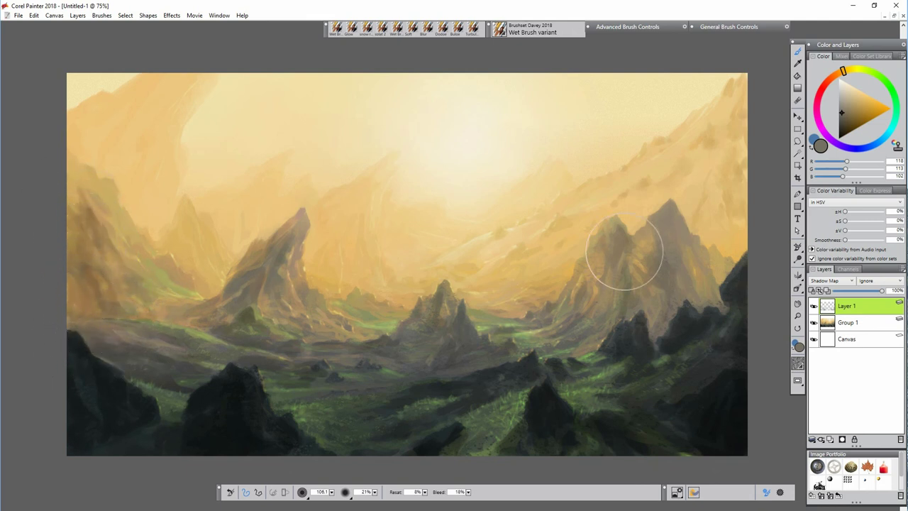
{"action": "mouse_move", "coordinate": [625, 234]}
{"action": "left_mouse_down"}
{"action": "mouse_move", "coordinate": [656, 220]}
{"action": "mouse_move", "coordinate": [680, 264]}
{"action": "left_mouse_up"}
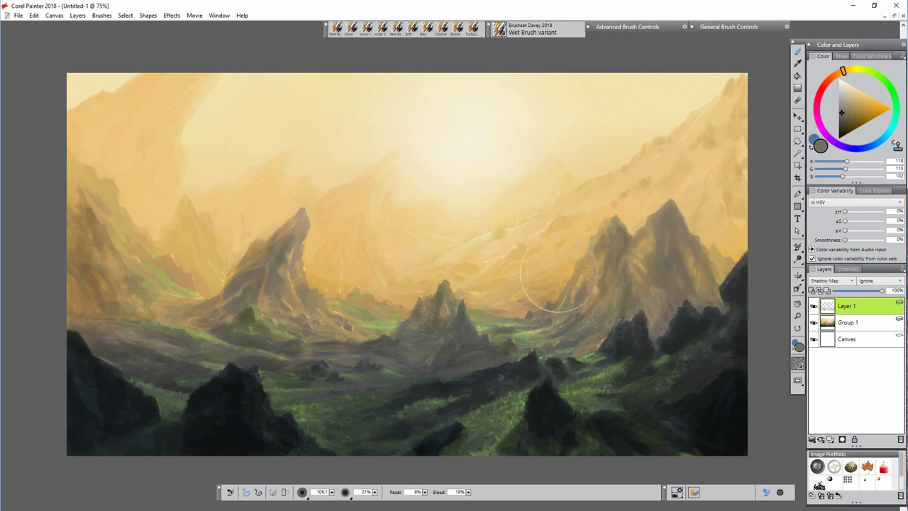
Step: Sample the pale orange haze color and paint soft light over the midground rocks and peaks on Layer 1 with the Wet Brush variant
{"action": "left_click", "coordinate": [512, 254], "text": "alt"}
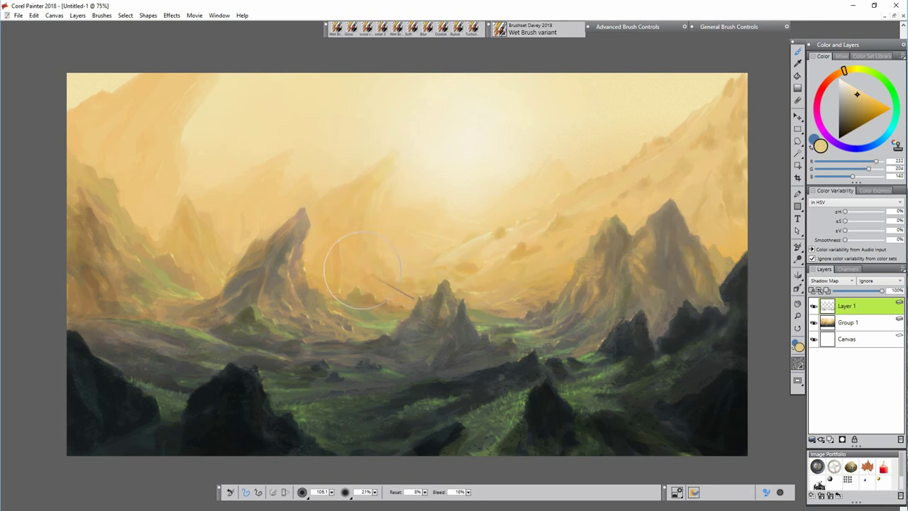
{"action": "left_click_drag", "start_coordinate": [546, 308], "coordinate": [534, 275]}
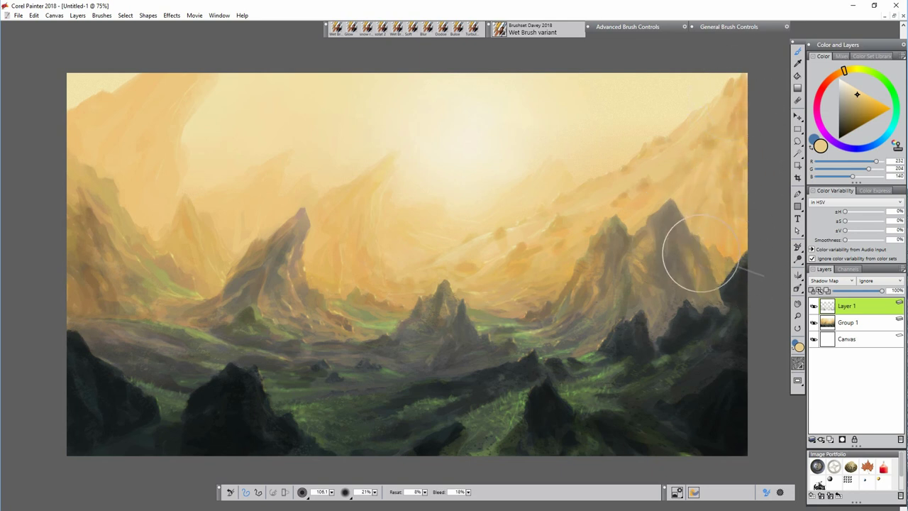
{"action": "mouse_move", "coordinate": [294, 315]}
{"action": "left_mouse_down"}
{"action": "mouse_move", "coordinate": [270, 261]}
{"action": "mouse_move", "coordinate": [295, 260]}
{"action": "mouse_move", "coordinate": [305, 326]}
{"action": "mouse_move", "coordinate": [315, 324]}
{"action": "mouse_move", "coordinate": [308, 339]}
{"action": "mouse_move", "coordinate": [353, 342]}
{"action": "mouse_move", "coordinate": [447, 304]}
{"action": "mouse_move", "coordinate": [408, 341]}
{"action": "mouse_move", "coordinate": [390, 384]}
{"action": "mouse_move", "coordinate": [393, 354]}
{"action": "left_mouse_up"}
Step: Group Layer 1 with Group 1 and collapse them into a single layer
{"action": "left_click", "coordinate": [812, 439]}
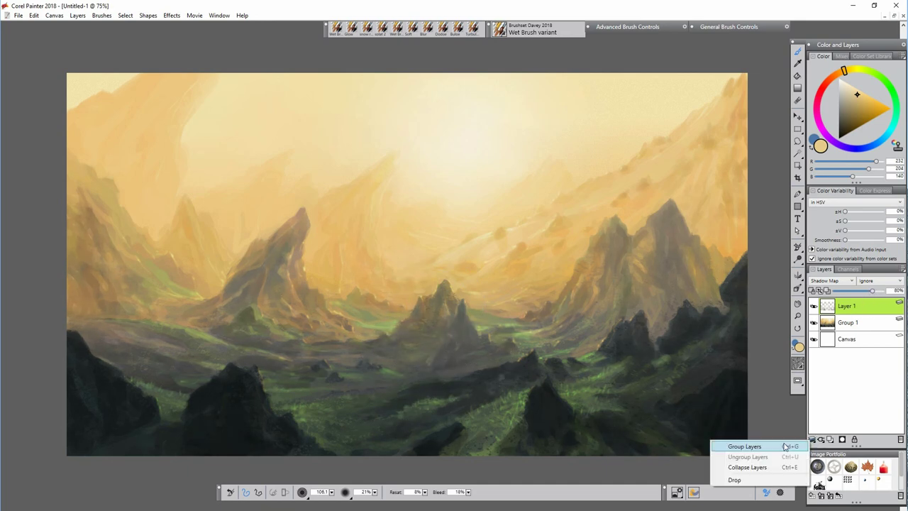
{"action": "left_click", "coordinate": [798, 445]}
{"action": "left_click", "coordinate": [754, 466]}
{"action": "left_click", "coordinate": [855, 303]}
{"action": "left_click", "coordinate": [813, 439]}
{"action": "left_click", "coordinate": [780, 466]}
Step: Adjust the collapsed layer's colors using Uniform Color with a hue shift of 1% and a value of -9%
{"action": "left_click", "coordinate": [171, 15]}
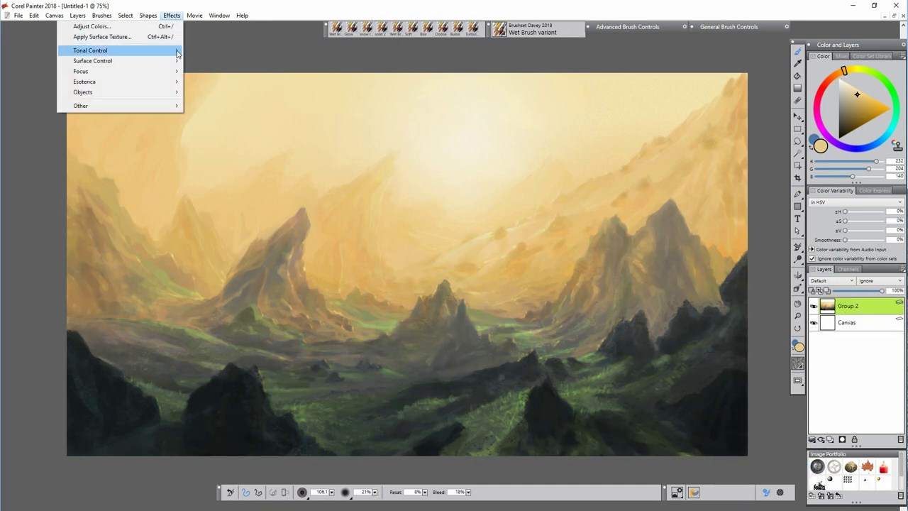
{"action": "left_click", "coordinate": [220, 61]}
{"action": "left_click_drag", "start_coordinate": [461, 241], "coordinate": [469, 113]}
{"action": "left_click_drag", "start_coordinate": [479, 181], "coordinate": [478, 186]}
{"action": "left_click_drag", "start_coordinate": [480, 150], "coordinate": [482, 154]}
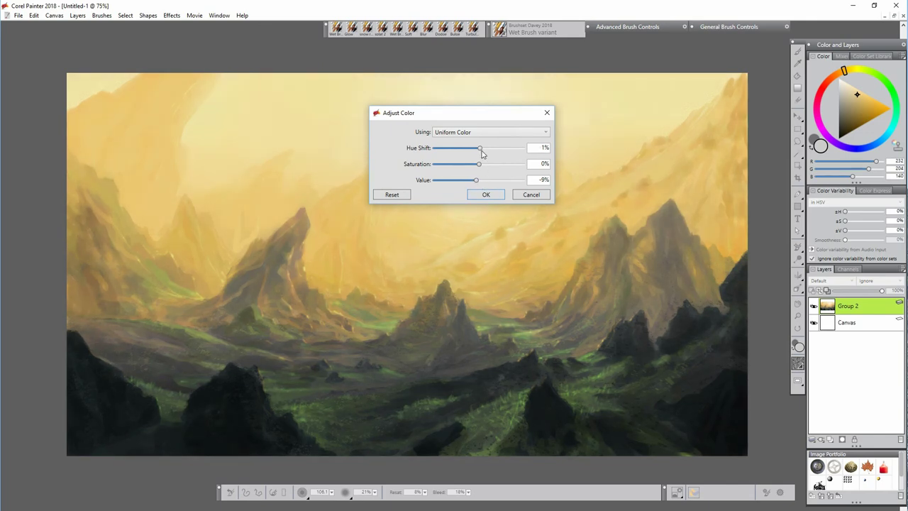
{"action": "left_click", "coordinate": [490, 195]}
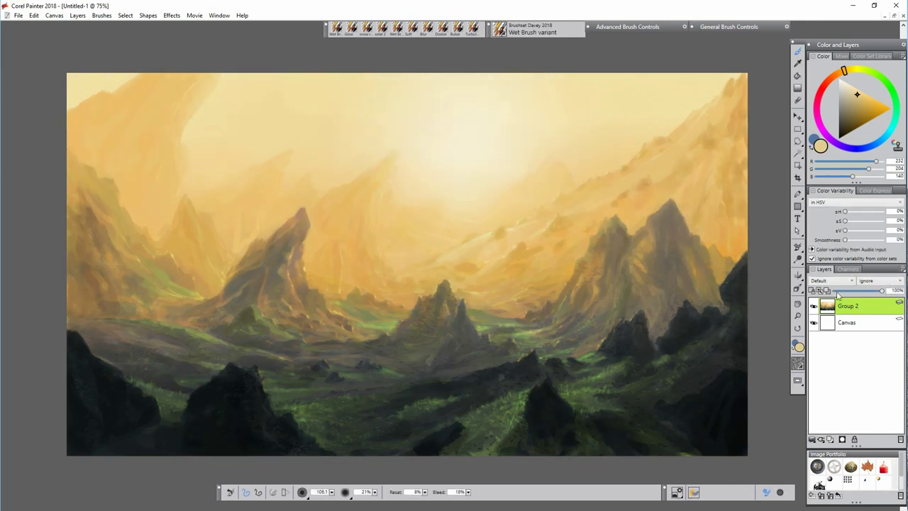
Step: Brighten the sun on Group 2 with the Glow brush, using a pale cream color sampled from the sun
{"action": "left_click", "coordinate": [349, 29]}
{"action": "left_click", "coordinate": [465, 156], "text": "alt"}
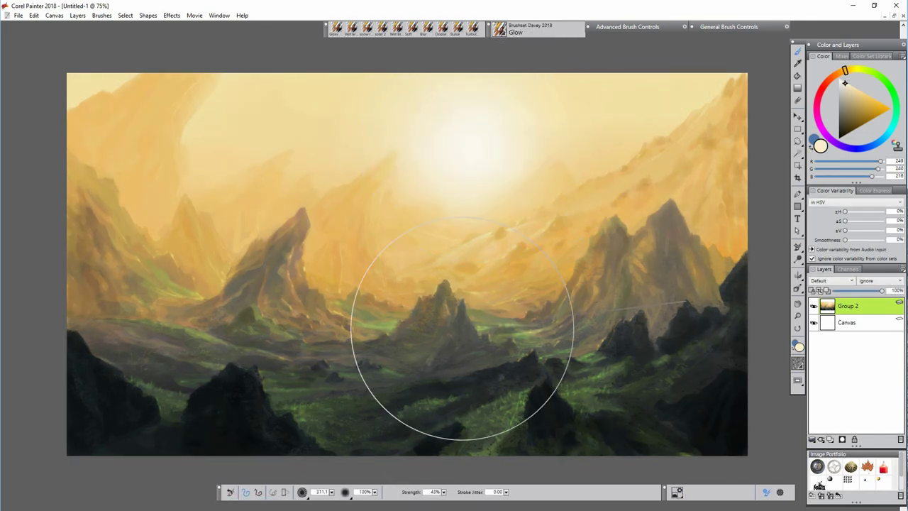